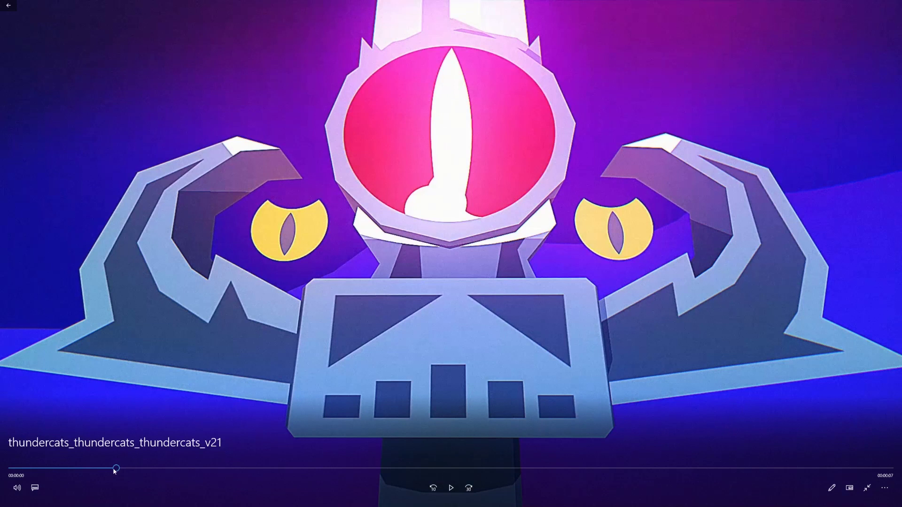
# Scrub through the thundercats_thundercats_thundercats_v21 sword render to the blade shot and exit fullscreen.
pyautogui.moveTo(115, 471); pyautogui.dragTo(91, 471)
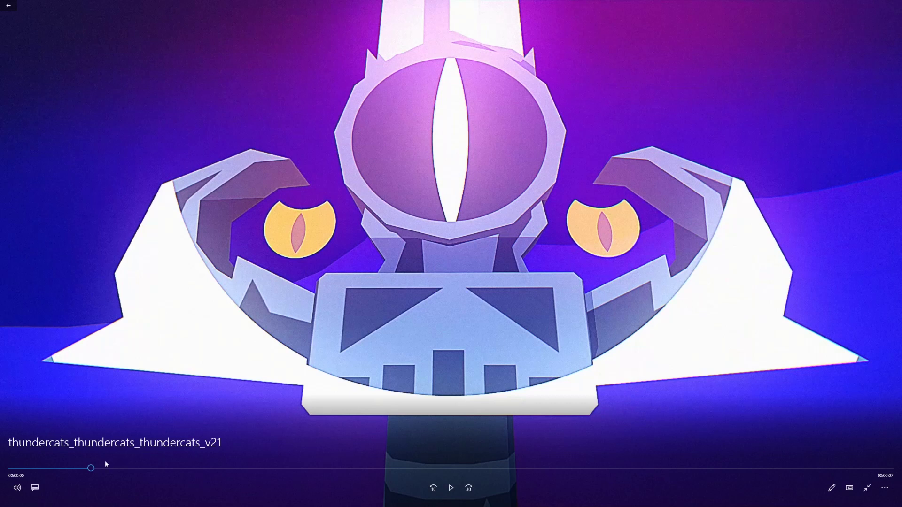
pyautogui.moveTo(97, 467); pyautogui.dragTo(348, 472)
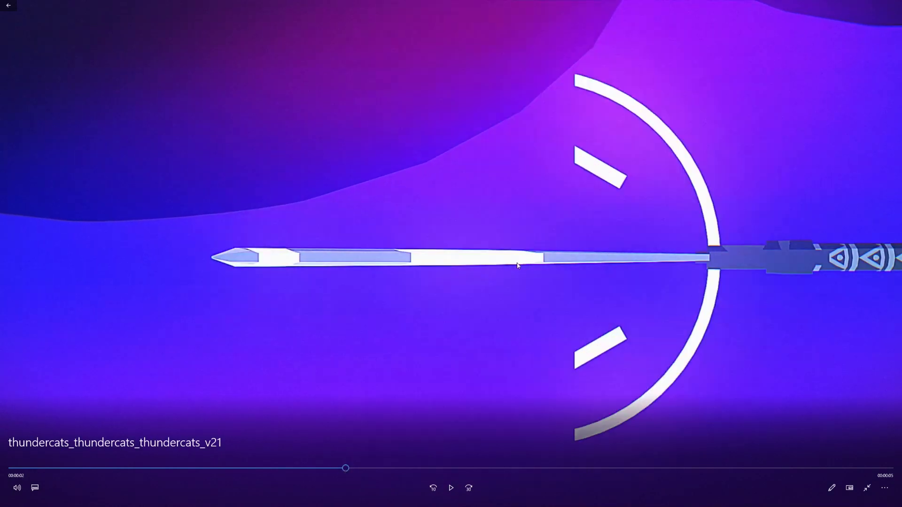
pyautogui.moveTo(347, 470); pyautogui.dragTo(477, 472)
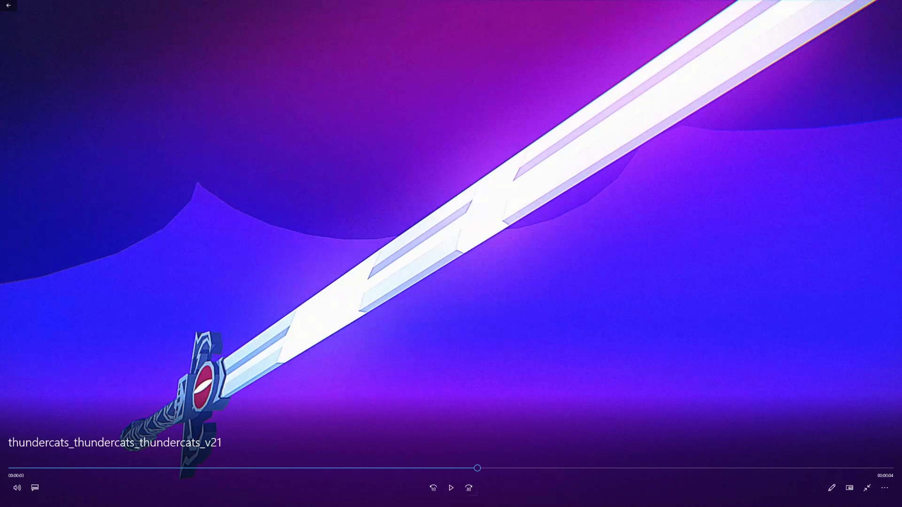
pyautogui.click(866, 489)
# Close the video player and bring the Cinema 4D sword file forward.
pyautogui.click(893, 5)
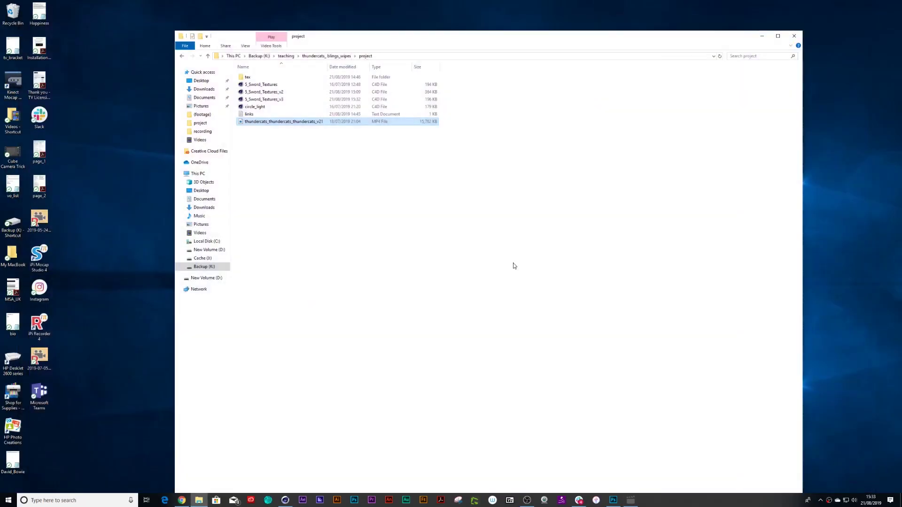
pyautogui.click(285, 500)
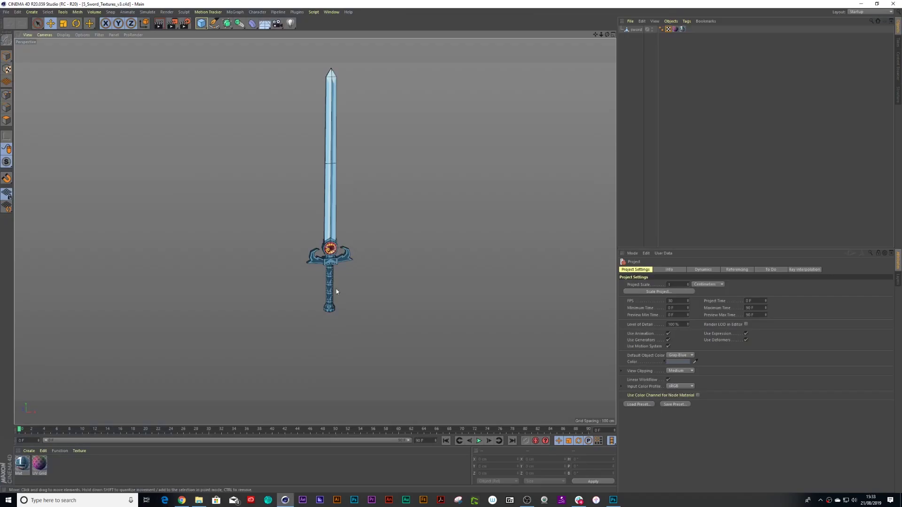
pyautogui.scroll(4, 335, 240)
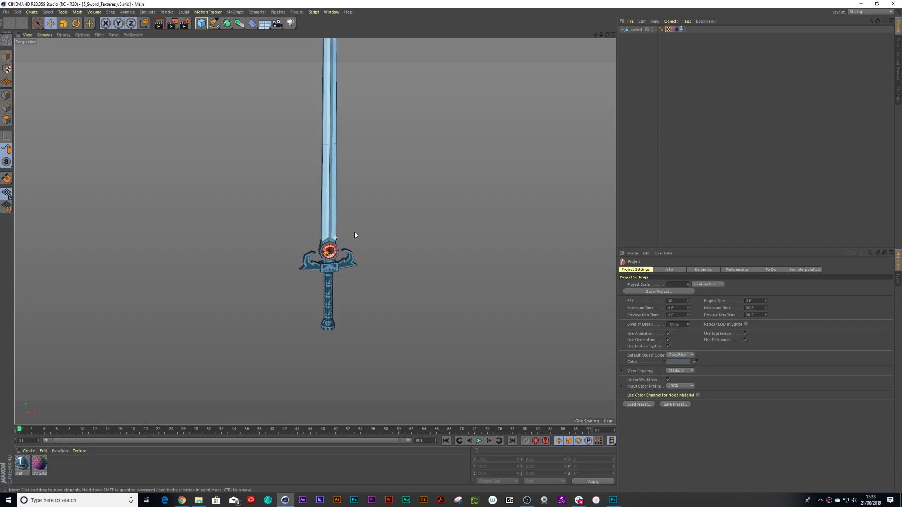
# Create a new material named wipe and apply it to the sword.
pyautogui.click(28, 451)
pyautogui.click(43, 370)
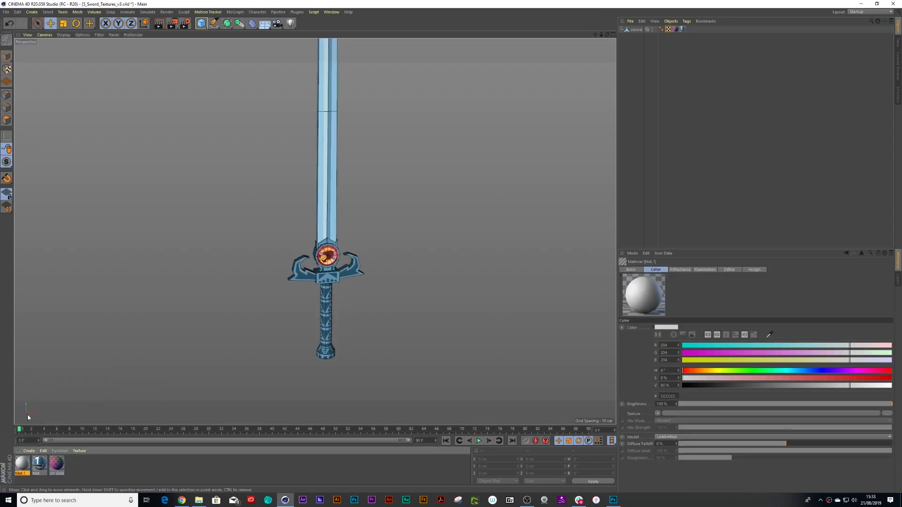
pyautogui.doubleClick(21, 474)
pyautogui.write('blade')
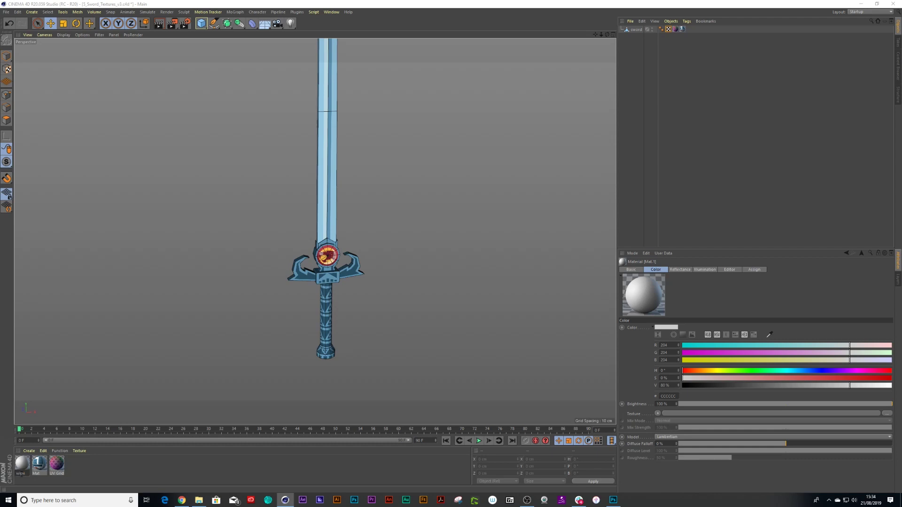
pyautogui.press('Return')
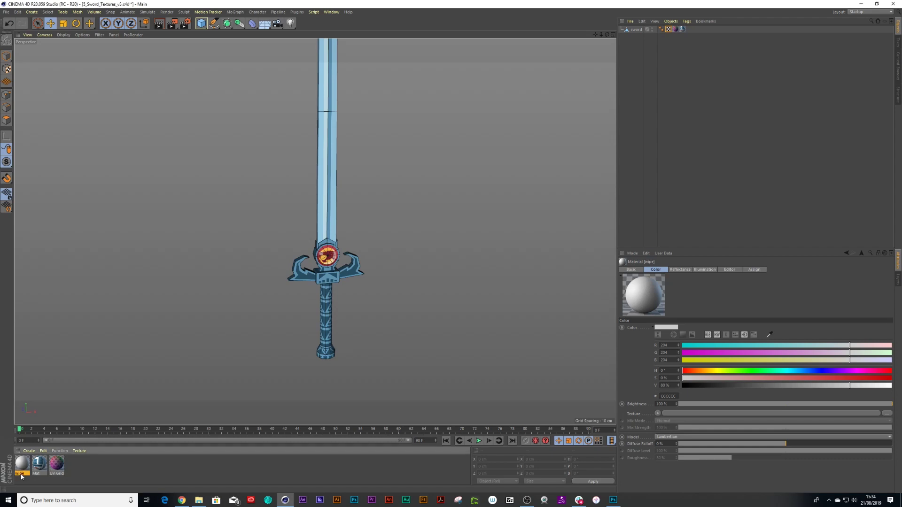
pyautogui.moveTo(615, 25); pyautogui.dragTo(632, 29)
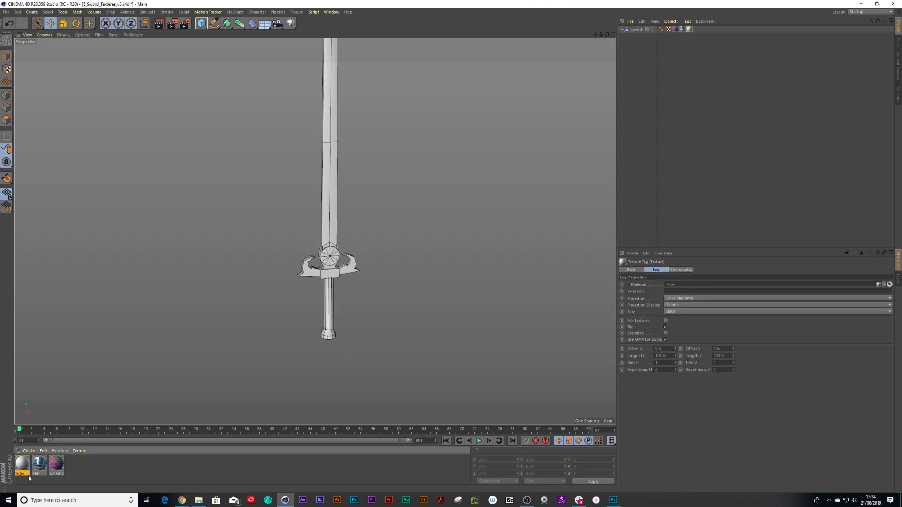
# Disable Color and Reflectance on the wipe material, enable Luminance, and turn on Alpha.
pyautogui.doubleClick(22, 464)
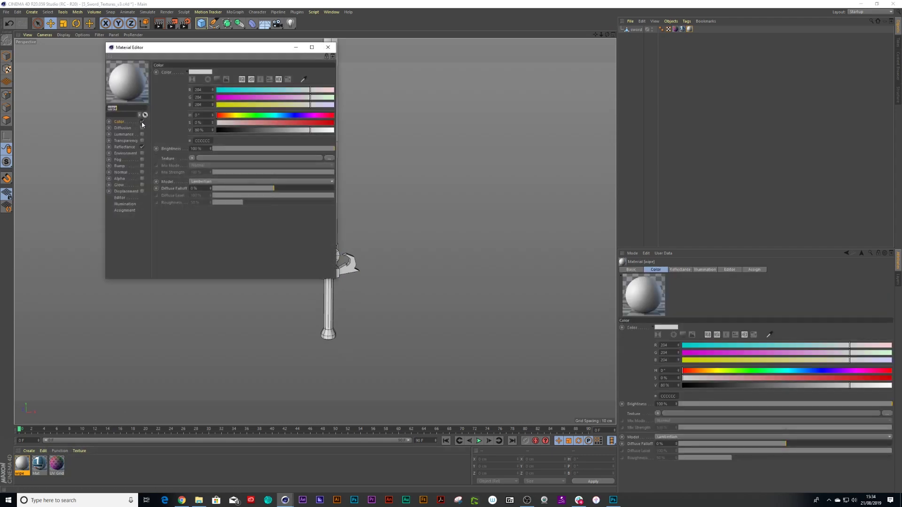
pyautogui.click(142, 121)
pyautogui.click(142, 147)
pyautogui.click(142, 134)
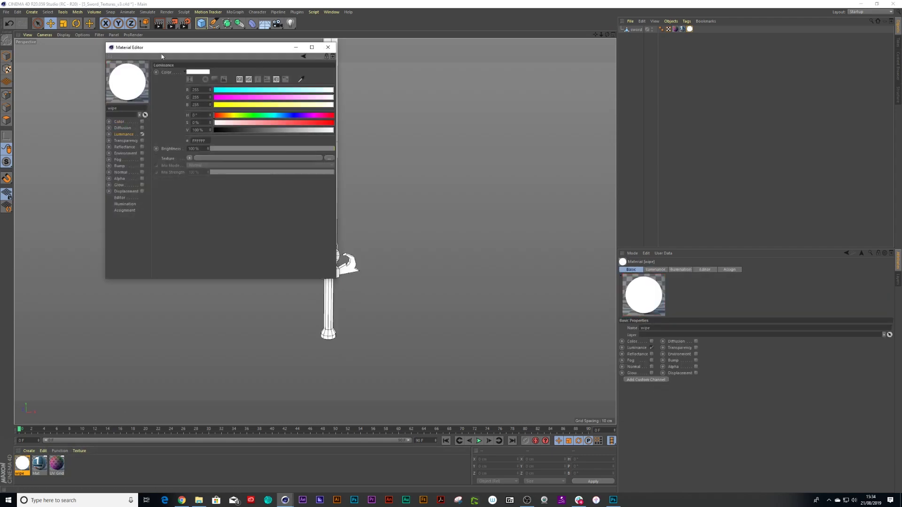
pyautogui.moveTo(161, 48); pyautogui.dragTo(480, 139)
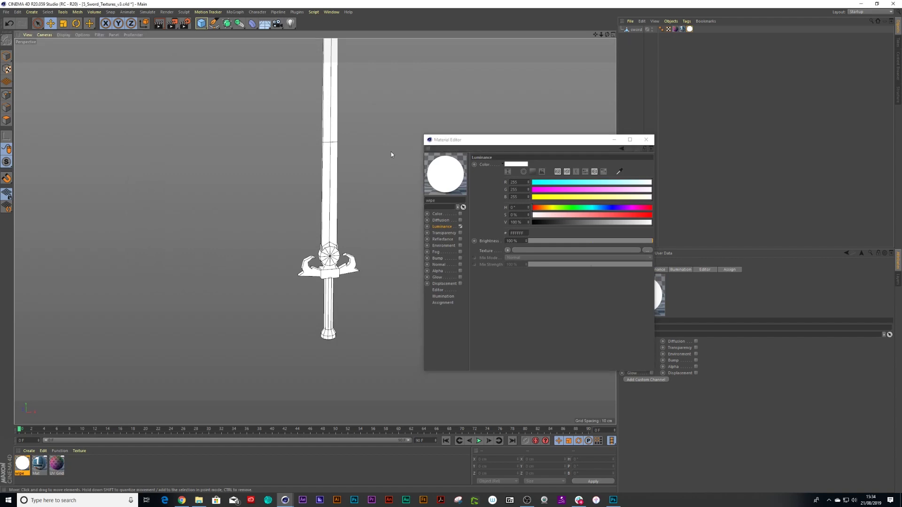
pyautogui.scroll(-5, 391, 154)
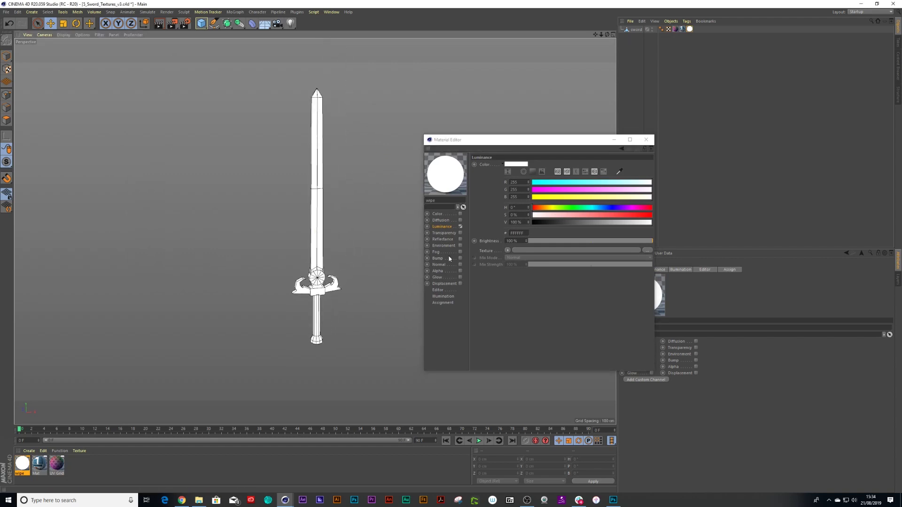
pyautogui.click(460, 271)
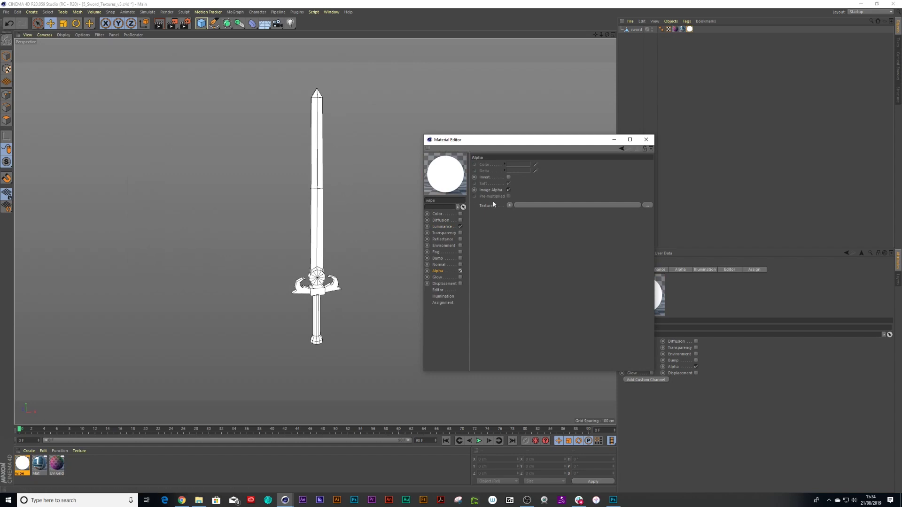
# Load a Gradient into the wipe Alpha, set all knots to Step, and move the white knot to the middle.
pyautogui.click(510, 205)
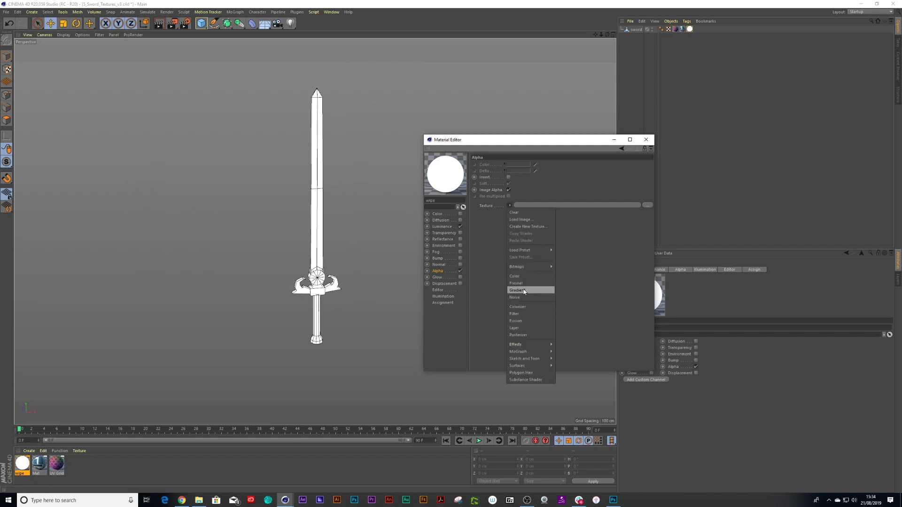
pyautogui.click(517, 291)
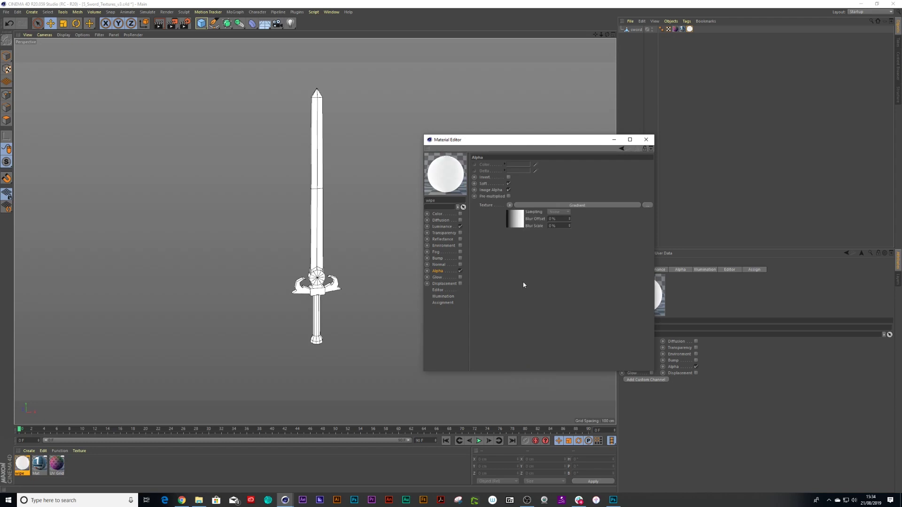
pyautogui.click(517, 219)
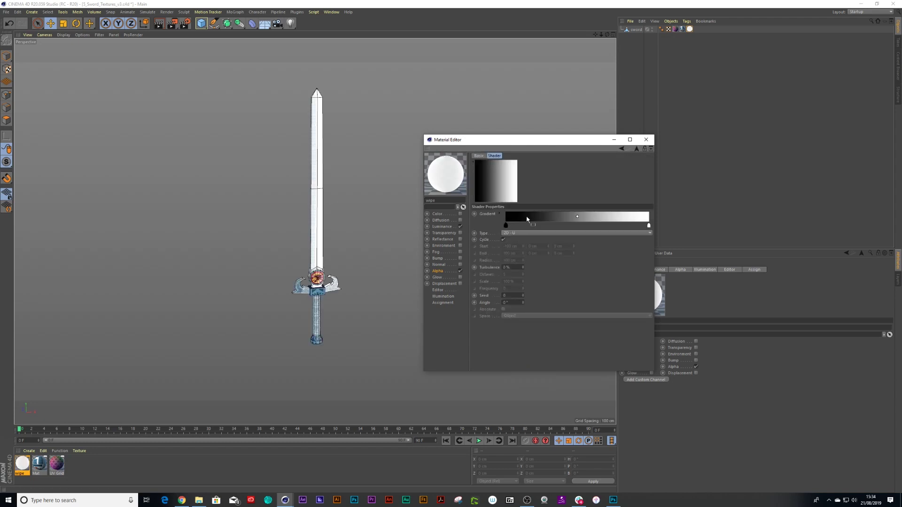
pyautogui.rightClick(574, 216)
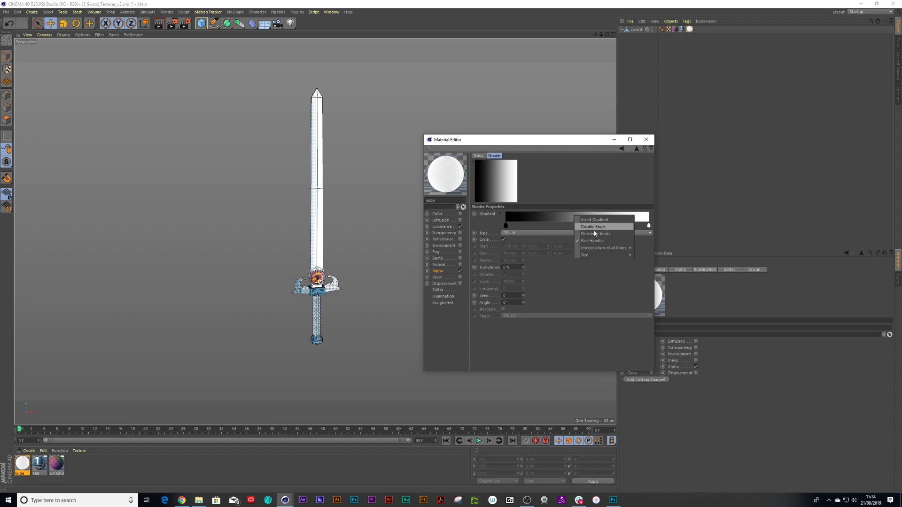
pyautogui.moveTo(594, 251)
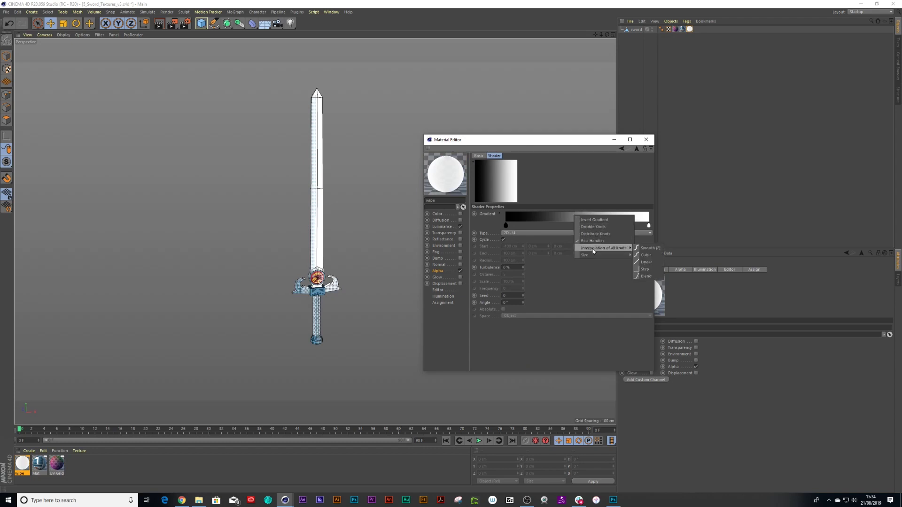
pyautogui.click(644, 271)
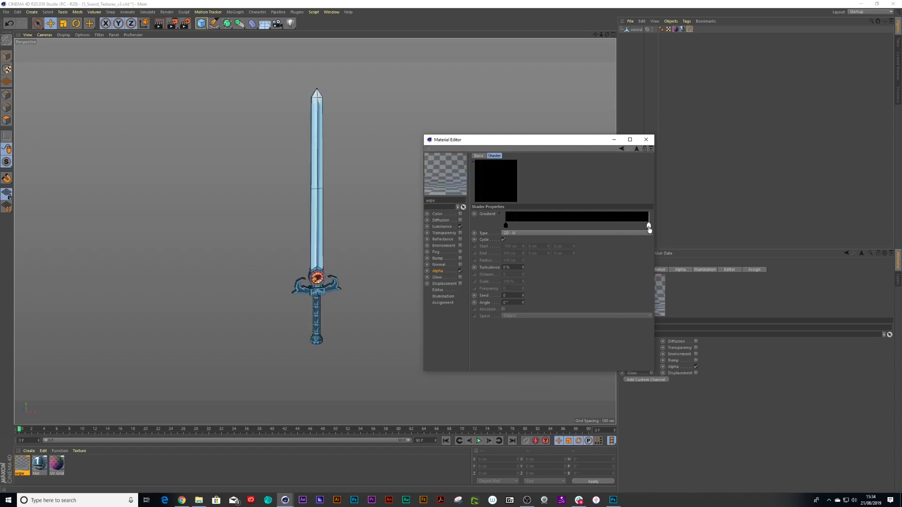
pyautogui.moveTo(649, 226); pyautogui.dragTo(578, 229)
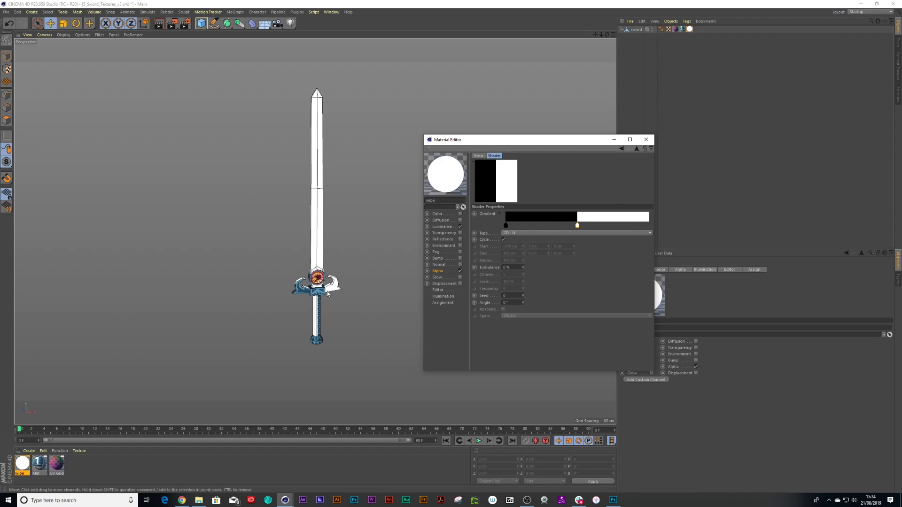
pyautogui.moveTo(470, 142); pyautogui.dragTo(439, 133)
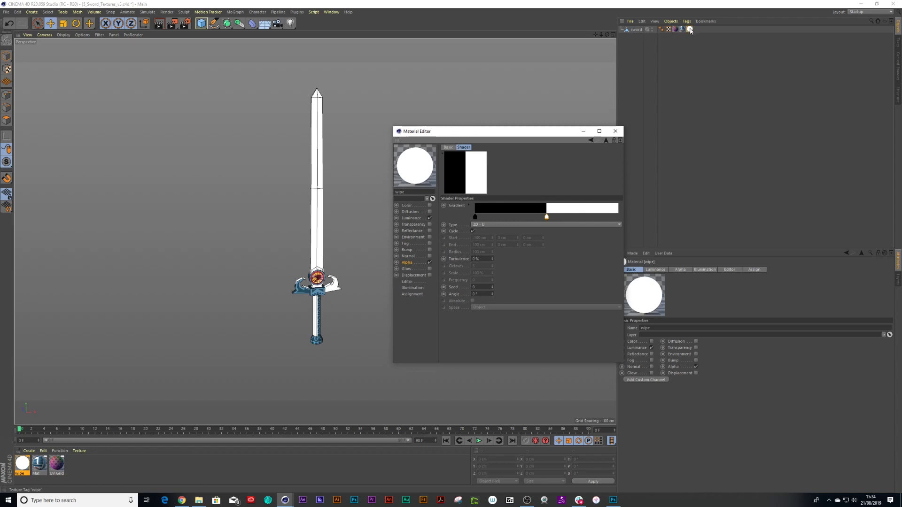
# Set the sword's wipe texture tag projection to Flat.
pyautogui.click(690, 29)
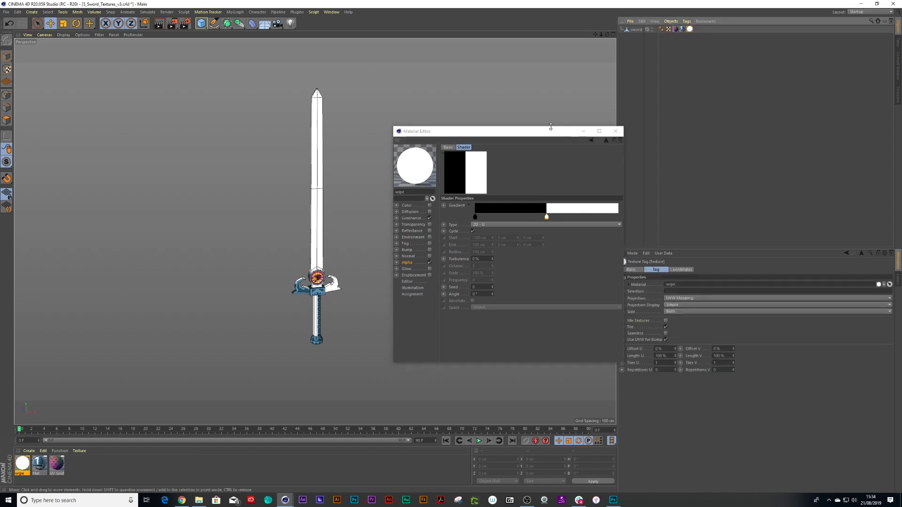
pyautogui.moveTo(551, 131); pyautogui.dragTo(537, 126)
pyautogui.click(674, 309)
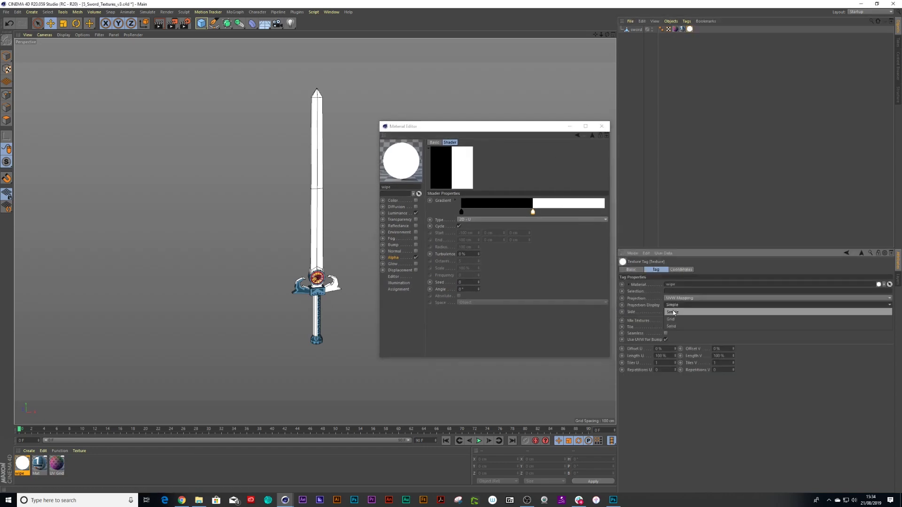
pyautogui.click(677, 298)
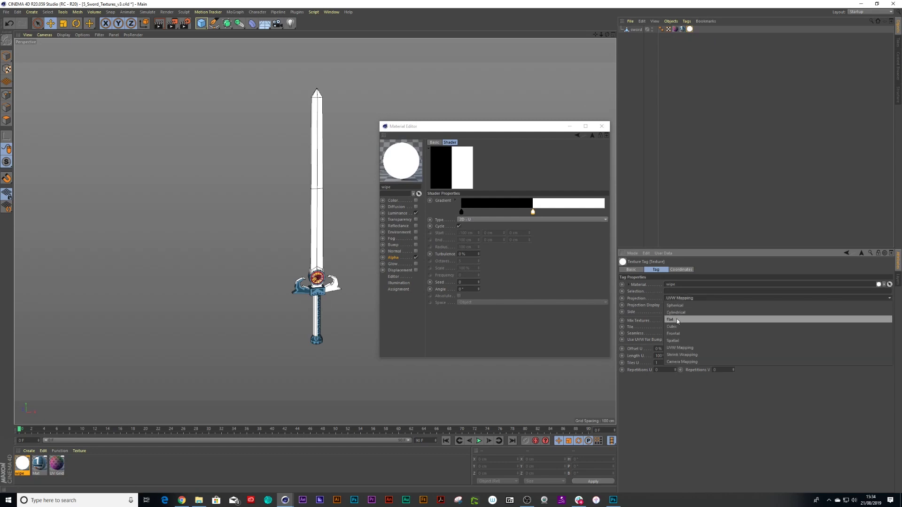
pyautogui.click(677, 320)
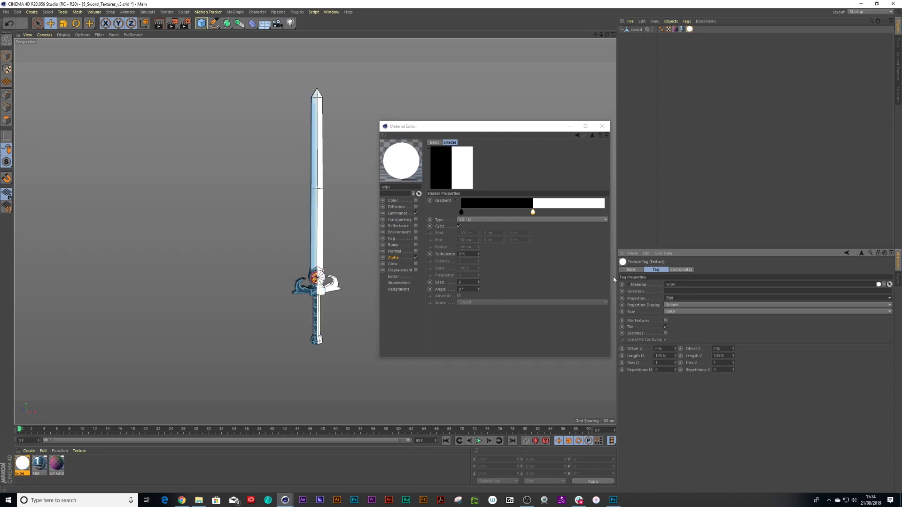
# Start an interactive render region and switch the alpha gradient type to 2D - V.
pyautogui.click(185, 23)
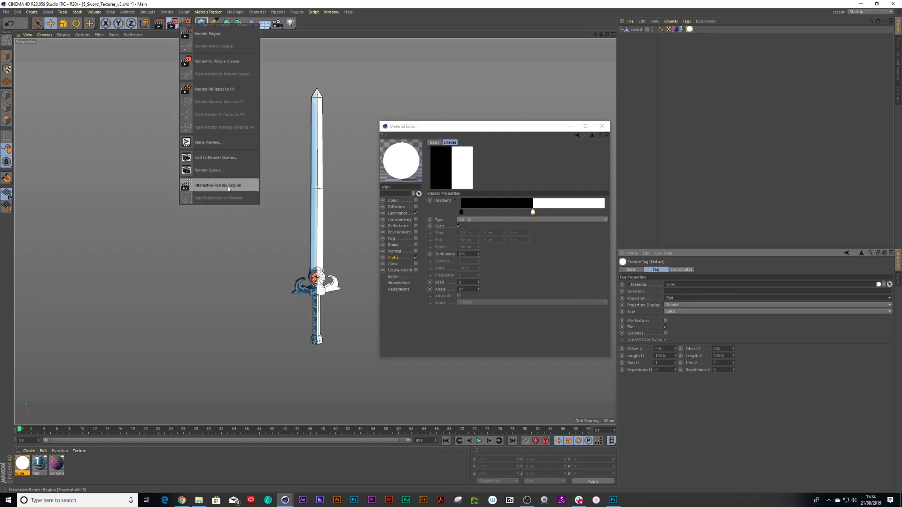
pyautogui.click(229, 188)
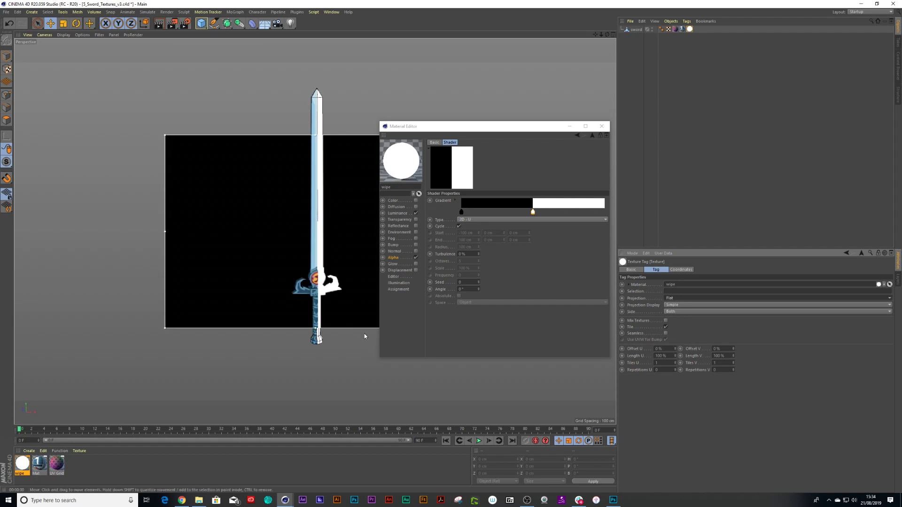
pyautogui.click(475, 219)
pyautogui.click(474, 234)
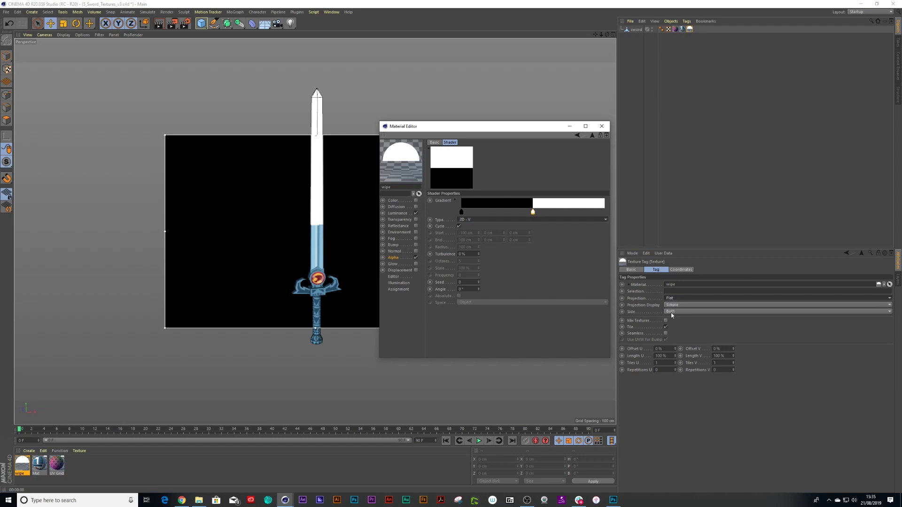
# Set the wipe gradient's Angle to 45° so the split runs diagonally across the blade.
pyautogui.moveTo(274, 254)
pyautogui.keyDown('alt'); pyautogui.mouseDown()
pyautogui.moveTo(316, 235)
pyautogui.moveTo(340, 248)
pyautogui.moveTo(298, 246)
pyautogui.moveTo(405, 236)
pyautogui.moveTo(294, 242)
pyautogui.mouseUp(); pyautogui.keyUp('alt')
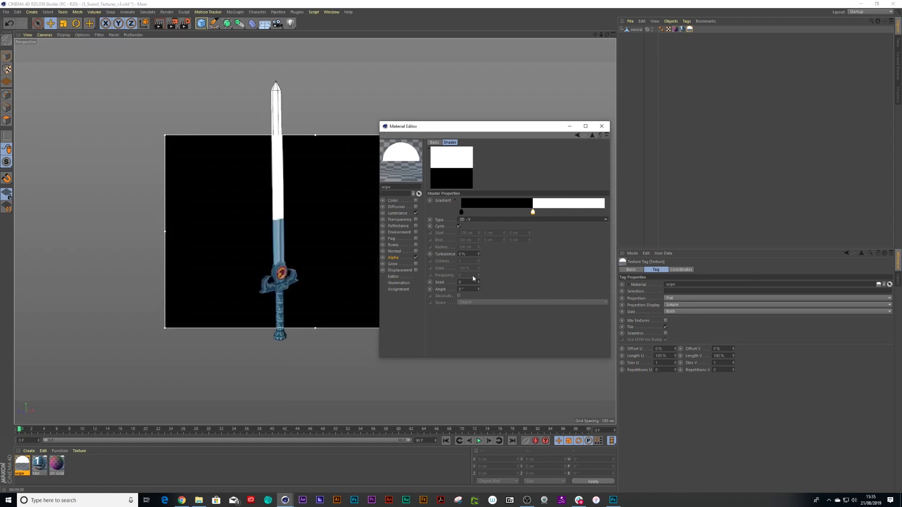
pyautogui.click(469, 289)
pyautogui.write('45')
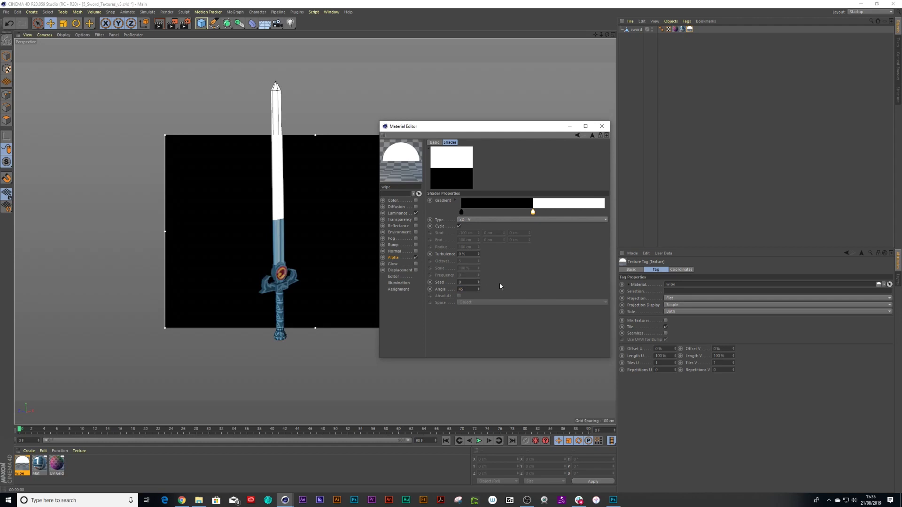
pyautogui.press('Return')
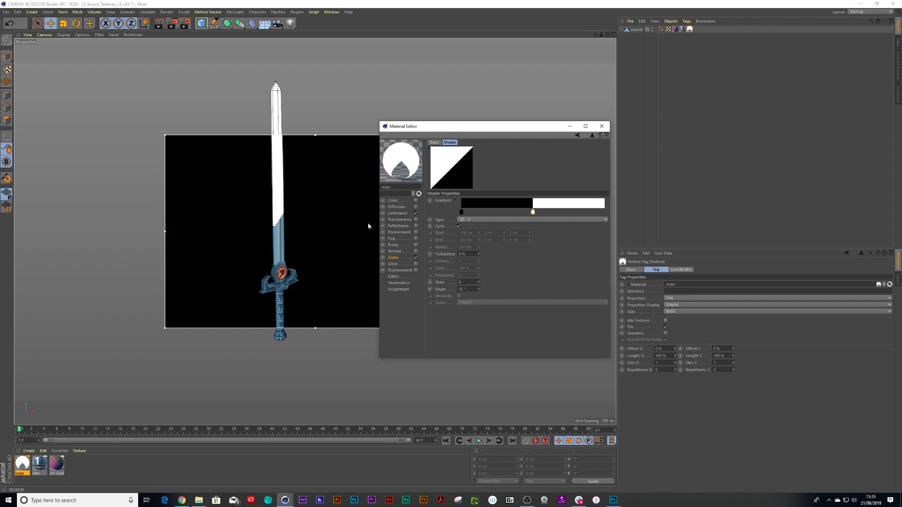
pyautogui.keyDown('alt'); pyautogui.moveTo(368, 226); pyautogui.dragTo(252, 221); pyautogui.keyUp('alt')
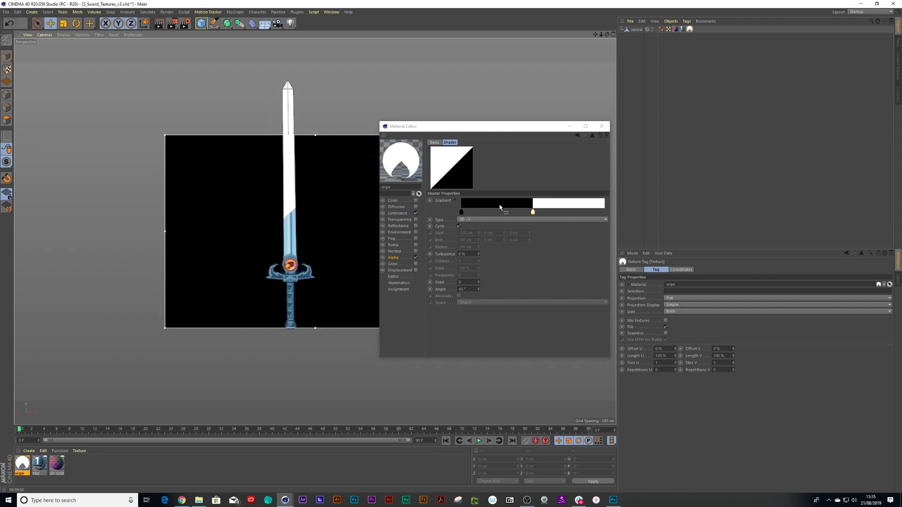
# Apply Double Knots to the gradient, make the right-end knot black, and slide knots to narrow the white bands.
pyautogui.rightClick(506, 206)
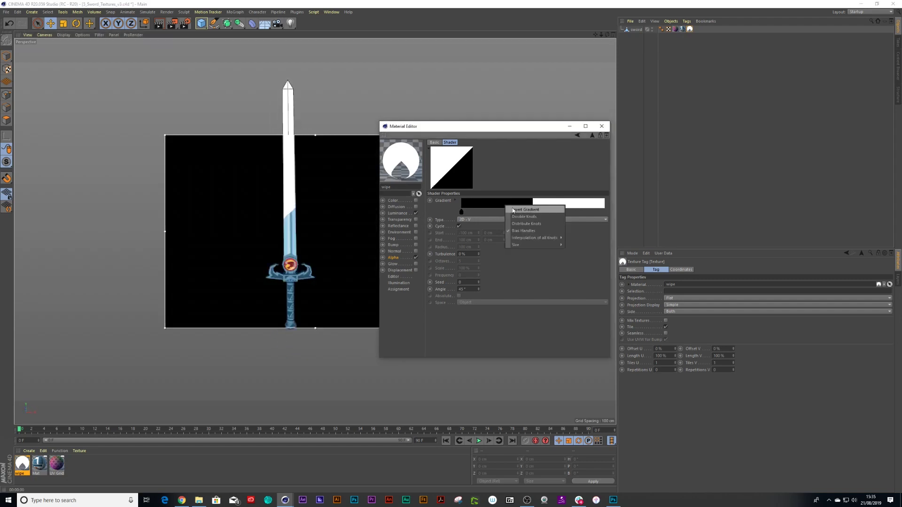
pyautogui.click(521, 217)
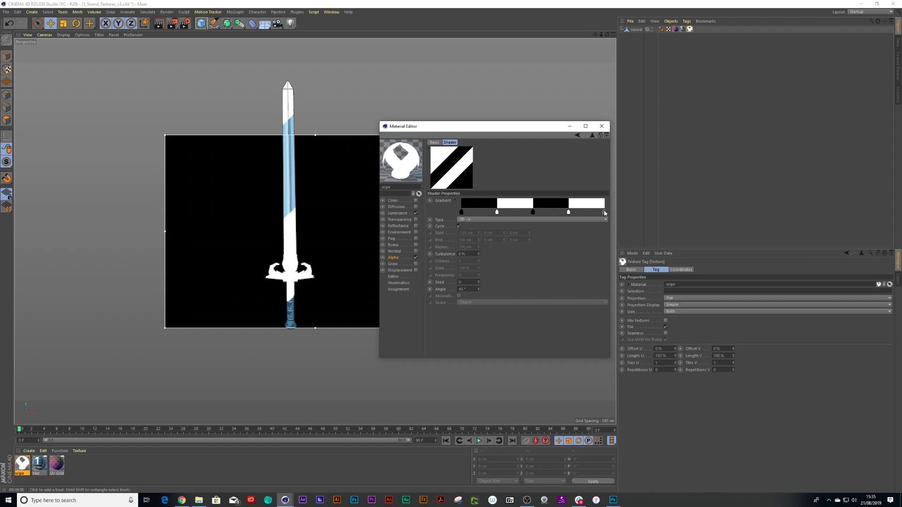
pyautogui.click(605, 212)
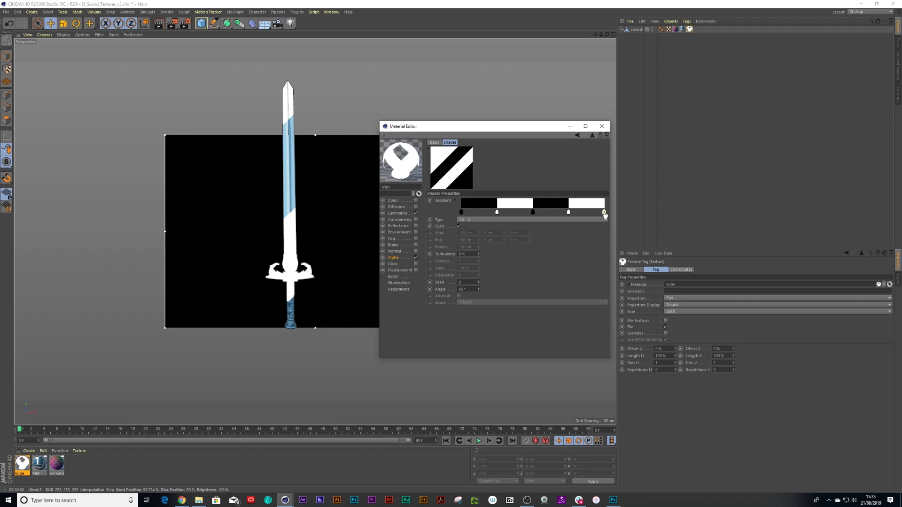
pyautogui.doubleClick(604, 213)
pyautogui.moveTo(568, 239); pyautogui.dragTo(560, 240)
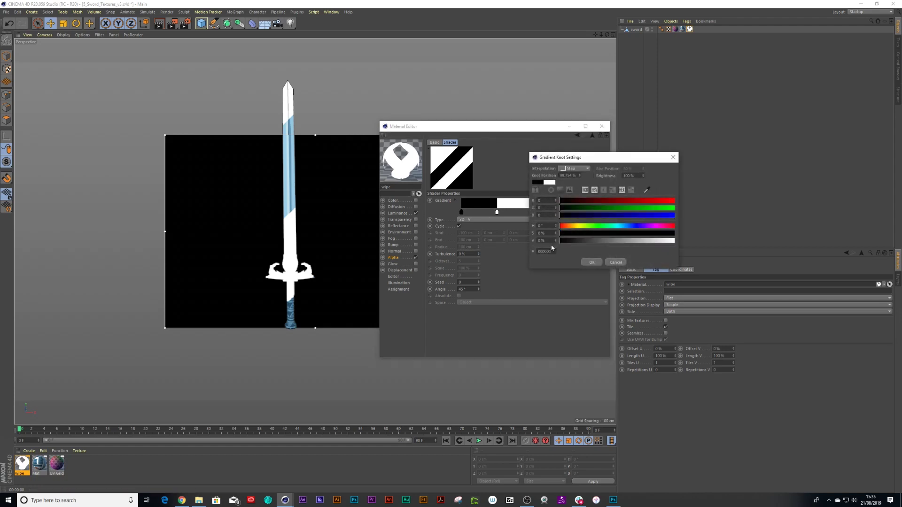
pyautogui.click(592, 262)
pyautogui.moveTo(603, 213); pyautogui.dragTo(586, 213)
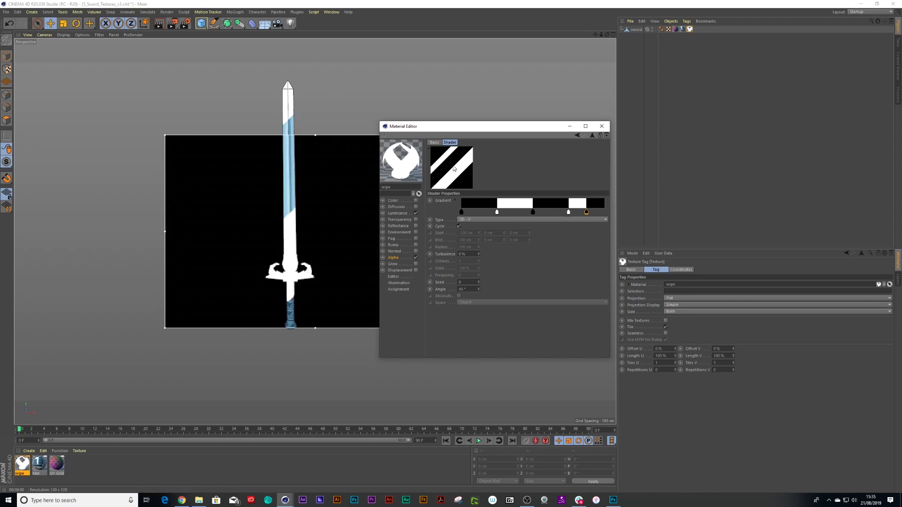
pyautogui.moveTo(497, 212); pyautogui.dragTo(547, 216)
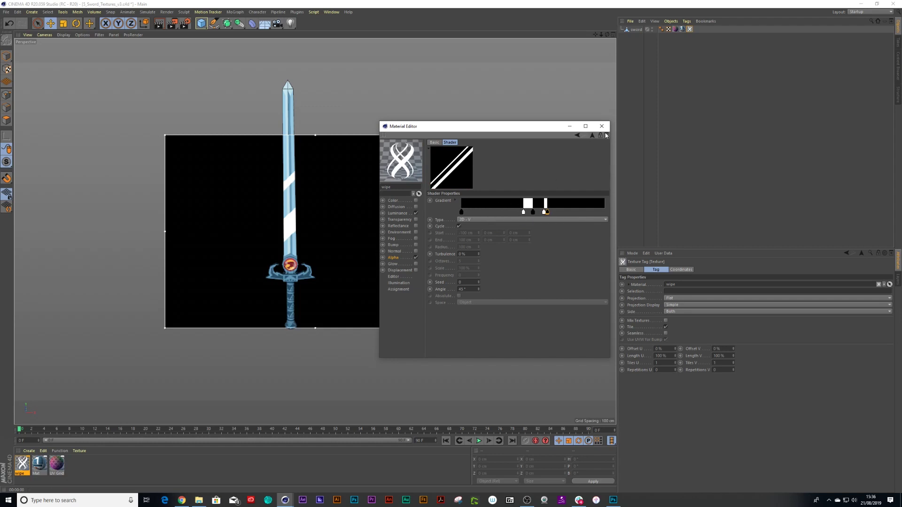
# Close the Material Editor, turn off Tile, and set Offset V to 57% so the stripe sits off the blade.
pyautogui.click(602, 126)
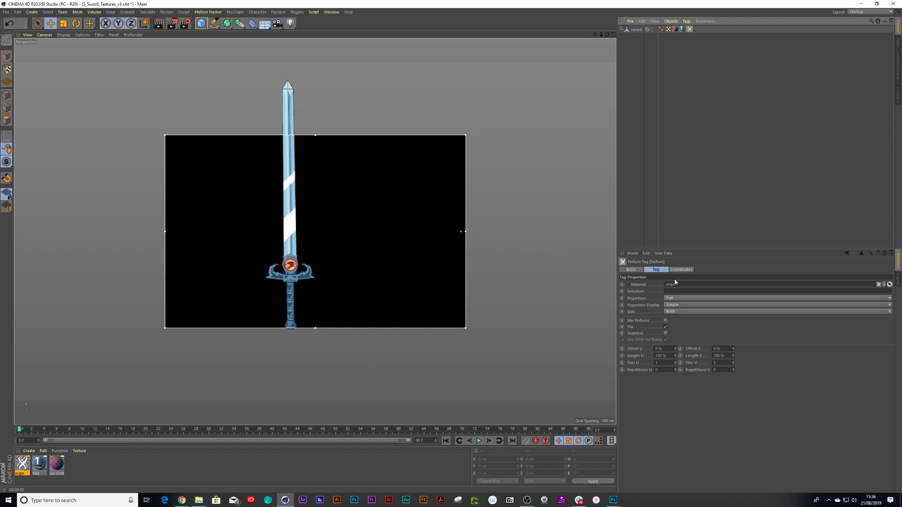
pyautogui.click(734, 348)
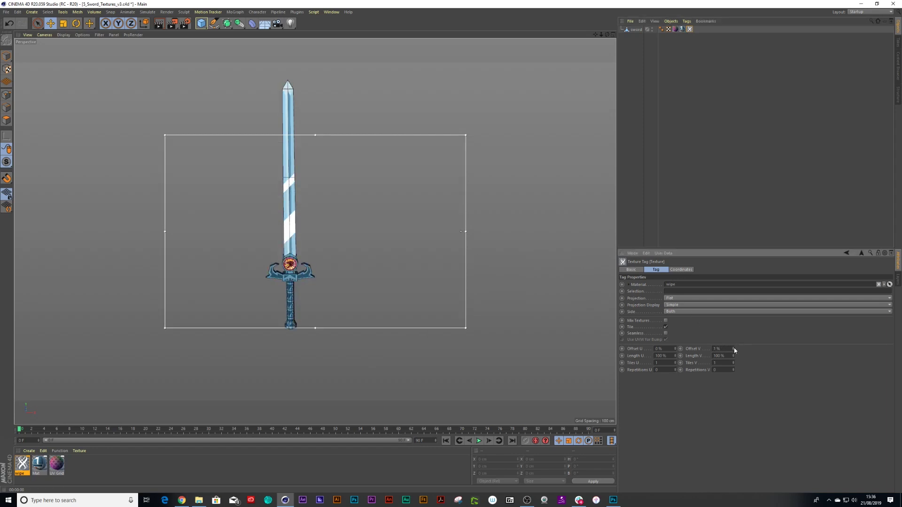
pyautogui.moveTo(734, 350); pyautogui.dragTo(732, 328)
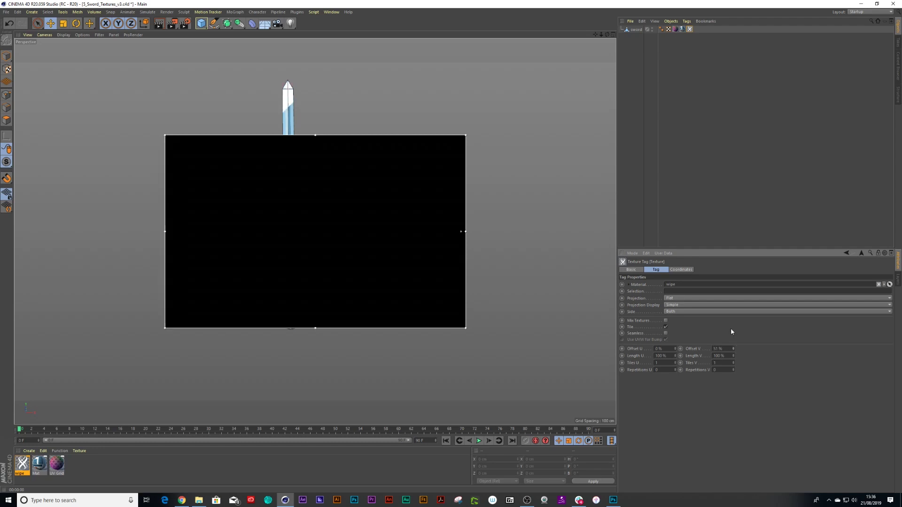
pyautogui.click(666, 327)
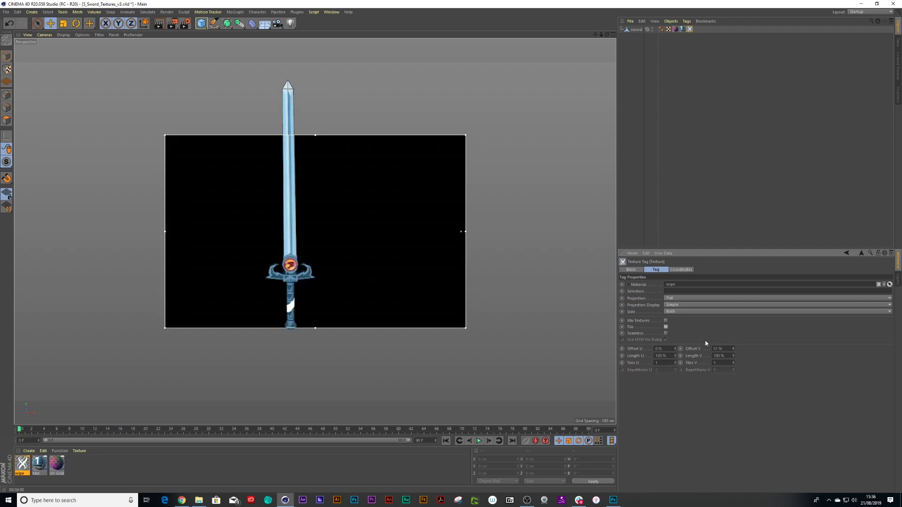
pyautogui.moveTo(733, 348)
pyautogui.mouseDown()
pyautogui.moveTo(731, 390)
pyautogui.moveTo(725, 346)
pyautogui.mouseUp()
# At frame 30, set Offset V to -50% and record its keyframe.
pyautogui.moveTo(20, 430); pyautogui.dragTo(209, 432)
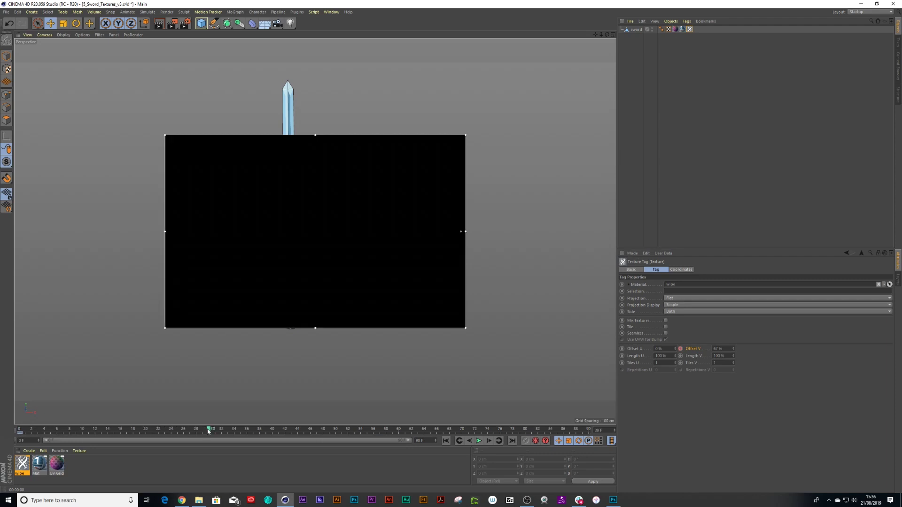
pyautogui.moveTo(734, 350); pyautogui.dragTo(729, 389)
pyautogui.keyDown('ctrl'); pyautogui.click(681, 349); pyautogui.keyUp('ctrl')
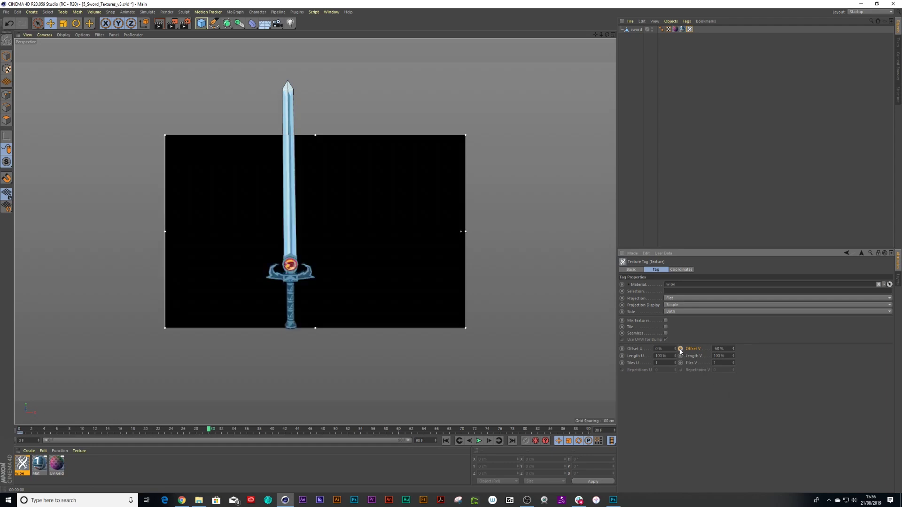
# Play back the wipe animation from frame 0 and open the Timeline.
pyautogui.moveTo(210, 432); pyautogui.dragTo(20, 432)
pyautogui.click(479, 441)
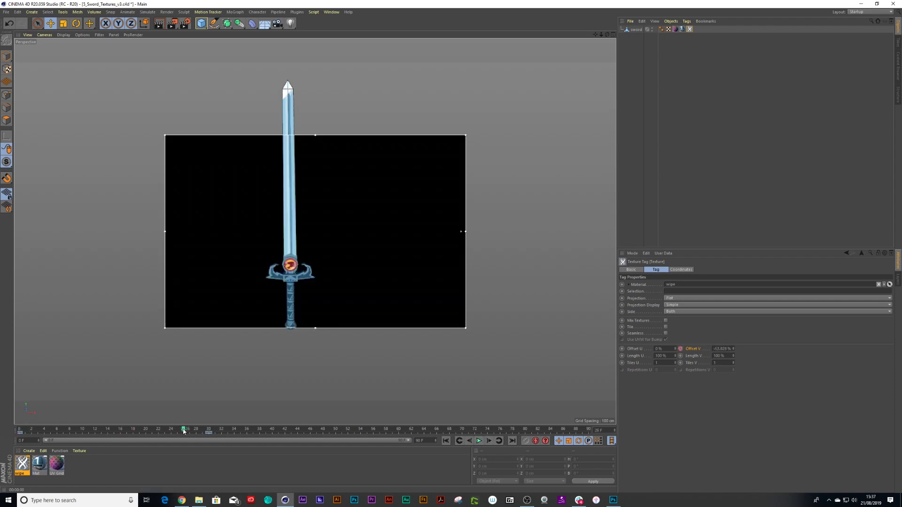
pyautogui.moveTo(183, 430); pyautogui.dragTo(25, 453)
pyautogui.hotkey('shift', 'F3')
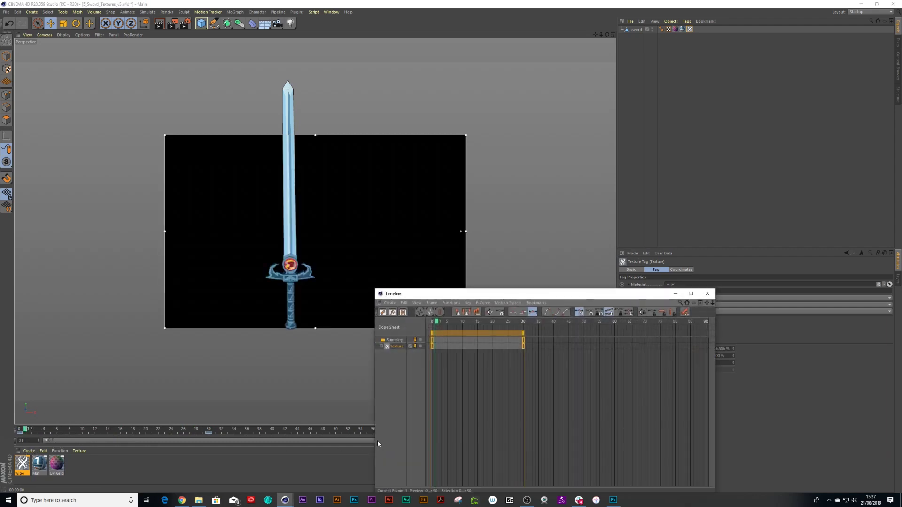
# In the F-Curve view, try Linear interpolation on the Offset V keys, preview it, then undo.
pyautogui.click(392, 312)
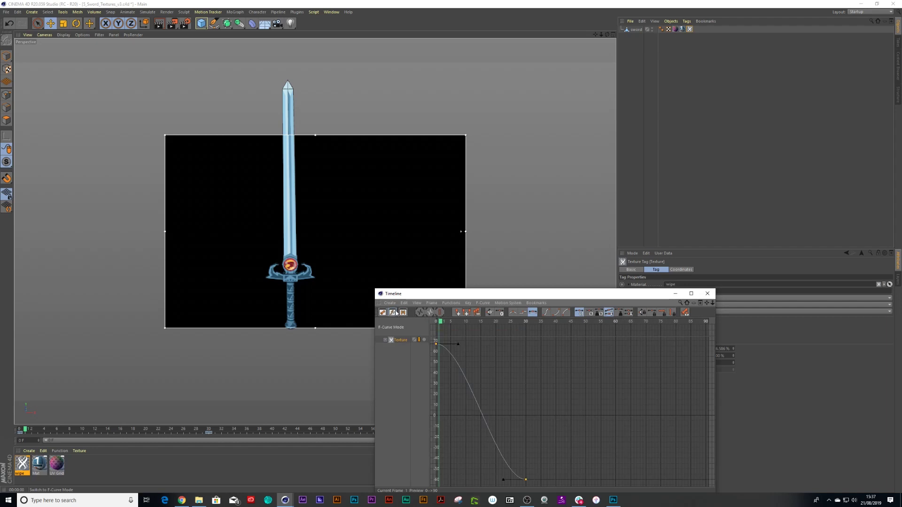
pyautogui.moveTo(423, 293); pyautogui.dragTo(442, 190)
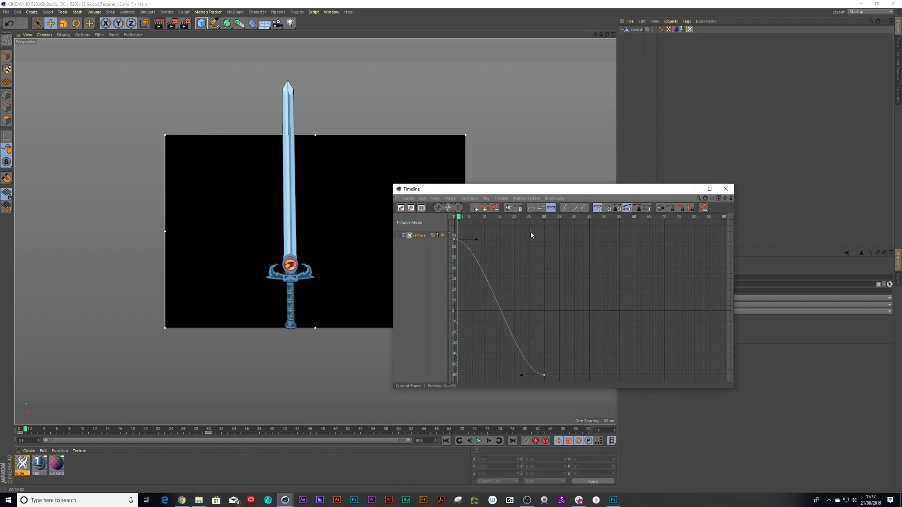
pyautogui.moveTo(556, 363); pyautogui.dragTo(531, 385)
pyautogui.moveTo(485, 241); pyautogui.dragTo(451, 234)
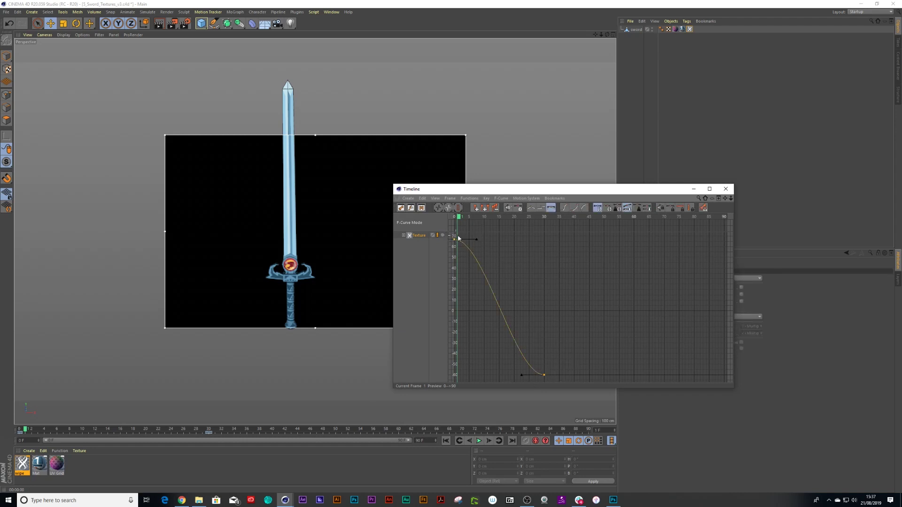
pyautogui.rightClick(486, 248)
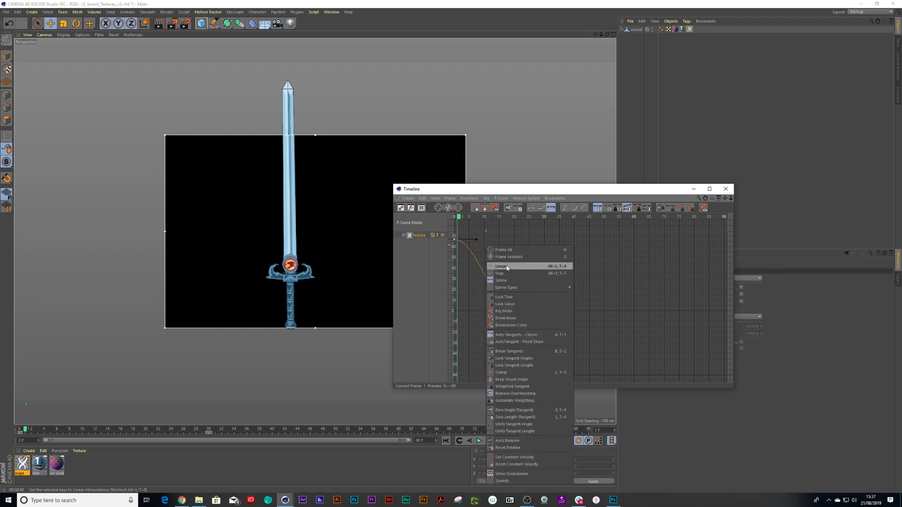
pyautogui.click(506, 266)
pyautogui.press('F8')
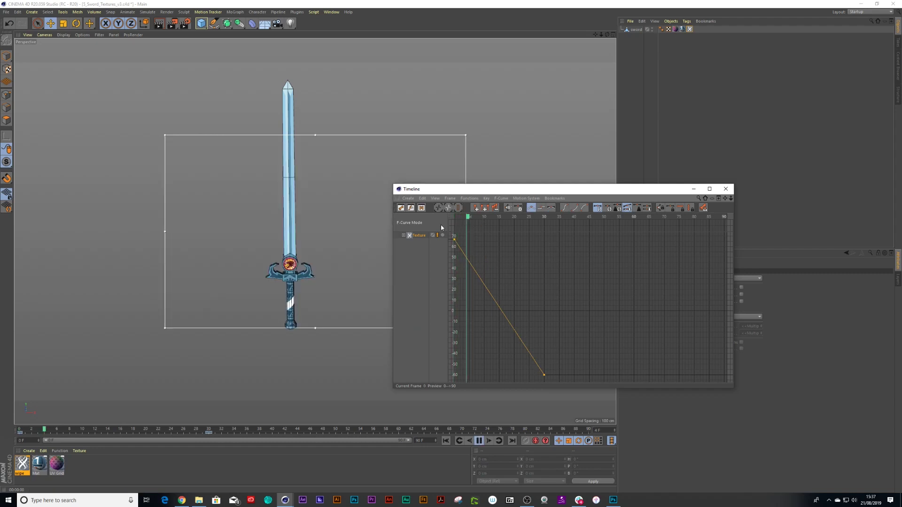
pyautogui.hotkey('ctrl', 'z')
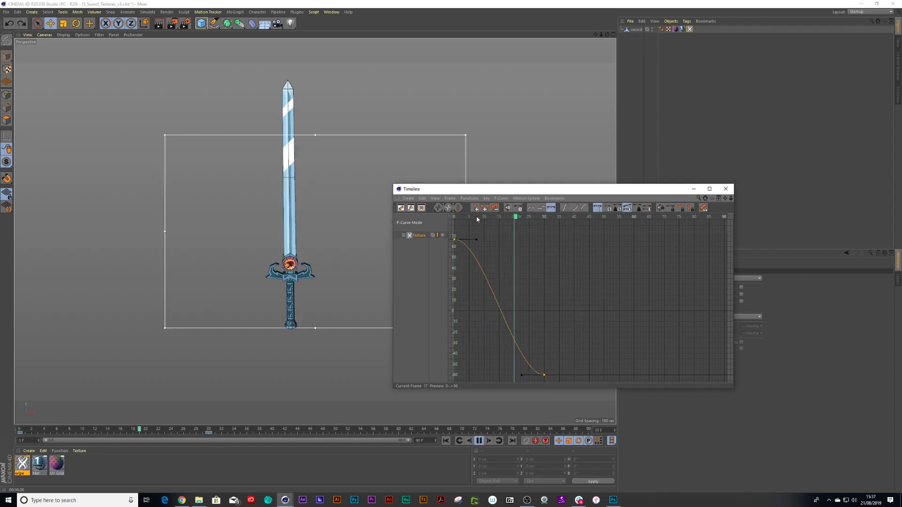
pyautogui.click(479, 441)
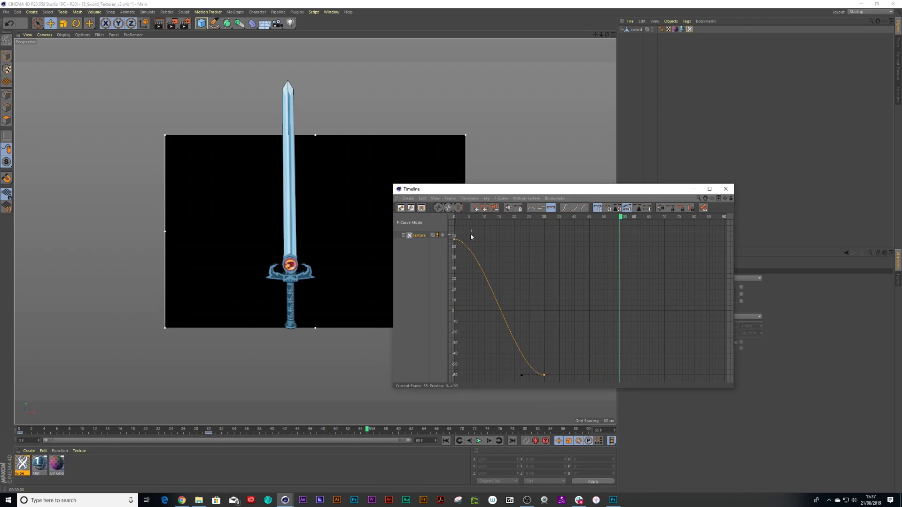
# Reshape the frame 0 and frame 30 tangents so the wipe eases in and accelerates, then close the Timeline.
pyautogui.moveTo(465, 239); pyautogui.dragTo(468, 271)
pyautogui.click(544, 374)
pyautogui.moveTo(521, 375); pyautogui.dragTo(533, 333)
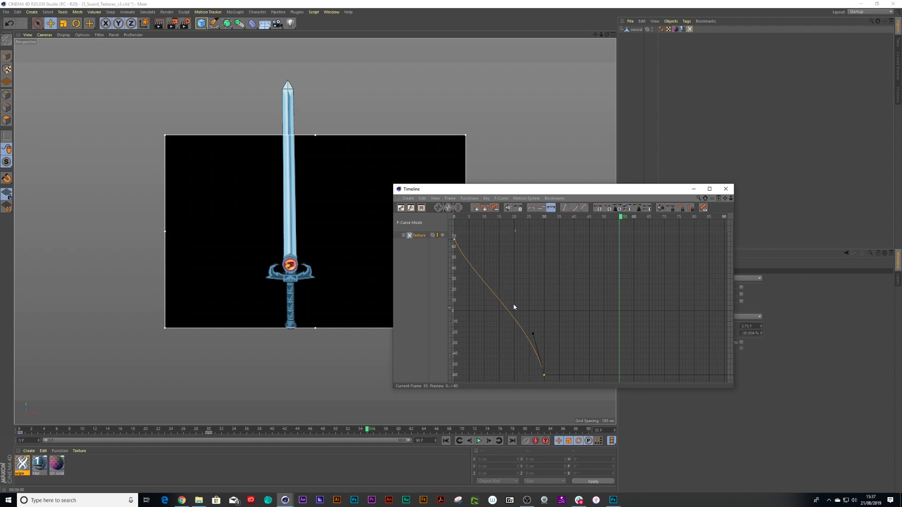
pyautogui.moveTo(469, 247); pyautogui.dragTo(450, 229)
pyautogui.moveTo(470, 270); pyautogui.dragTo(494, 258)
pyautogui.press('F8')
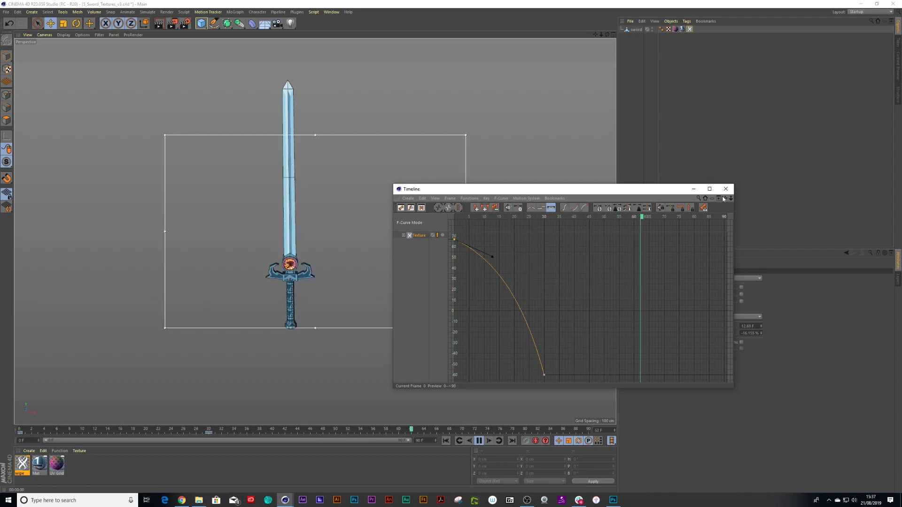
pyautogui.hotkey('shift', 'F3')
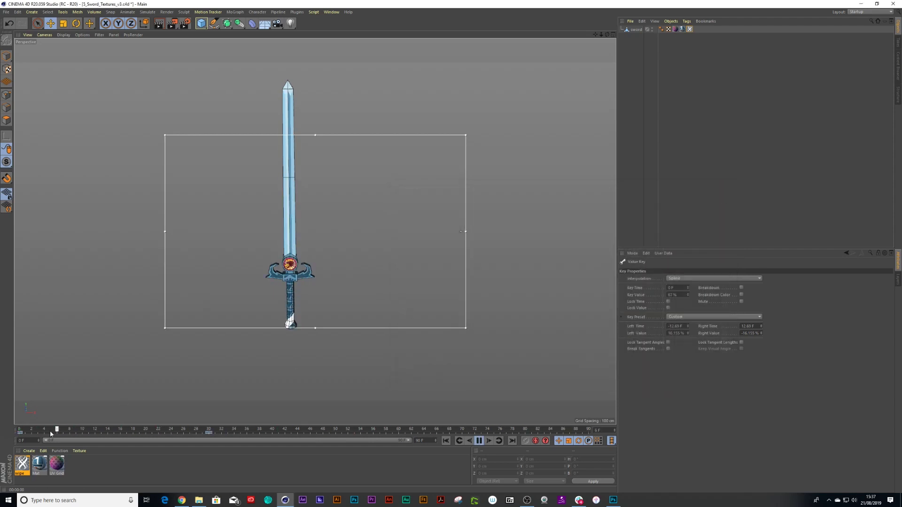
pyautogui.click(35, 431)
# Play through the wipe animation, then open the wipe material in the editor.
pyautogui.press('F8')
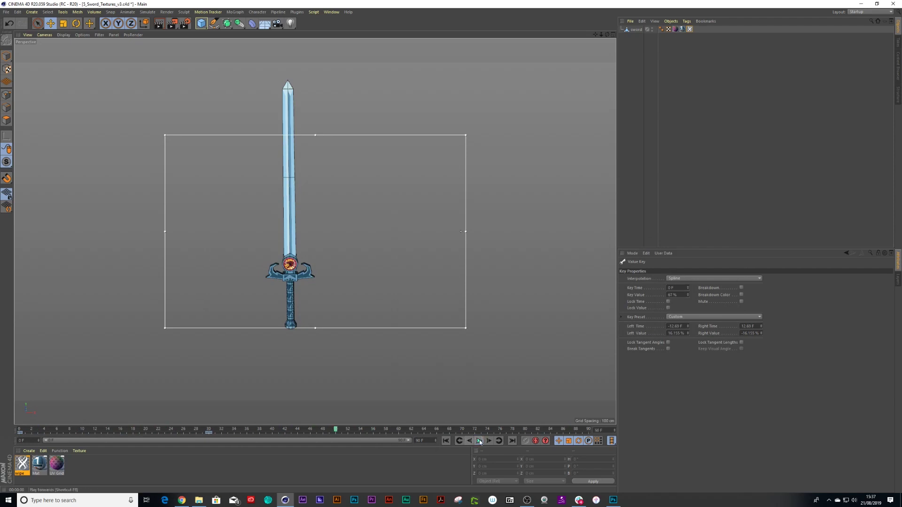
pyautogui.moveTo(38, 431); pyautogui.dragTo(159, 436)
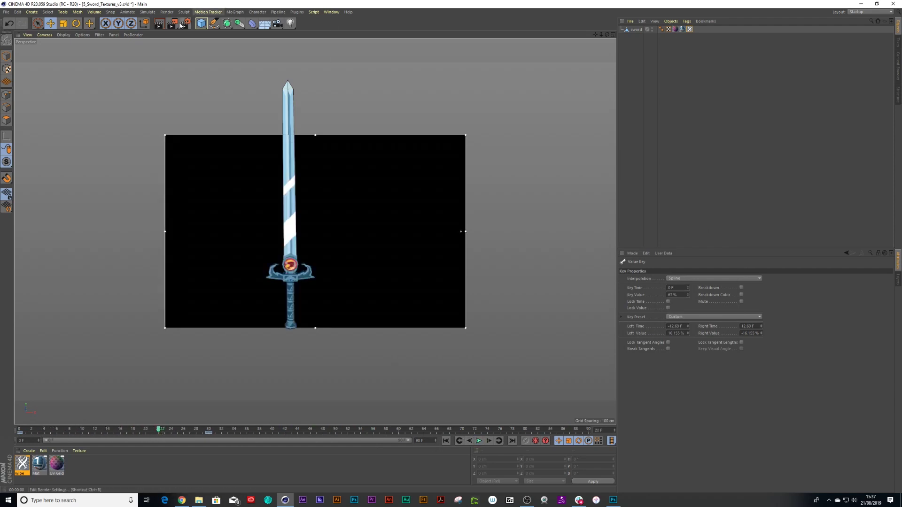
pyautogui.doubleClick(23, 465)
pyautogui.moveTo(224, 54); pyautogui.dragTo(548, 102)
# Enable Glow on the wipe material and try a 100 cm radius and higher strengths.
pyautogui.click(465, 241)
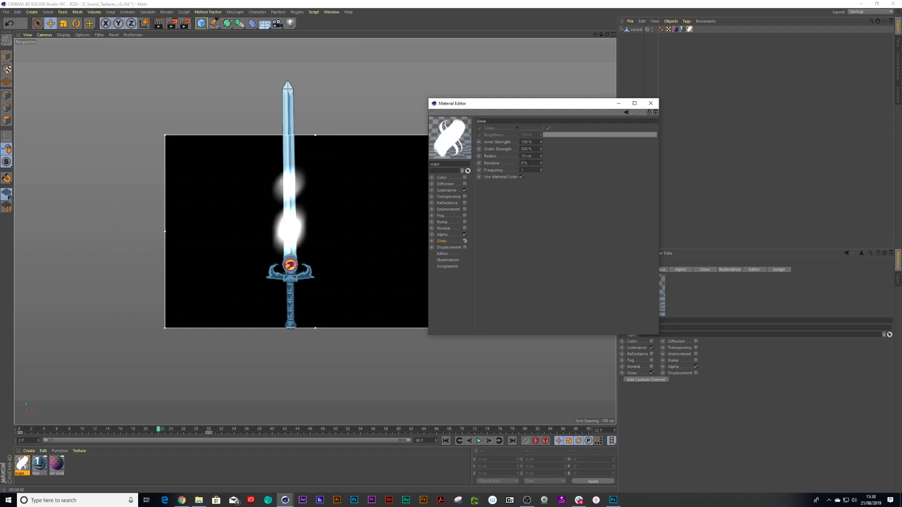
pyautogui.moveTo(537, 157); pyautogui.dragTo(519, 157)
pyautogui.write('100')
pyautogui.press('Return')
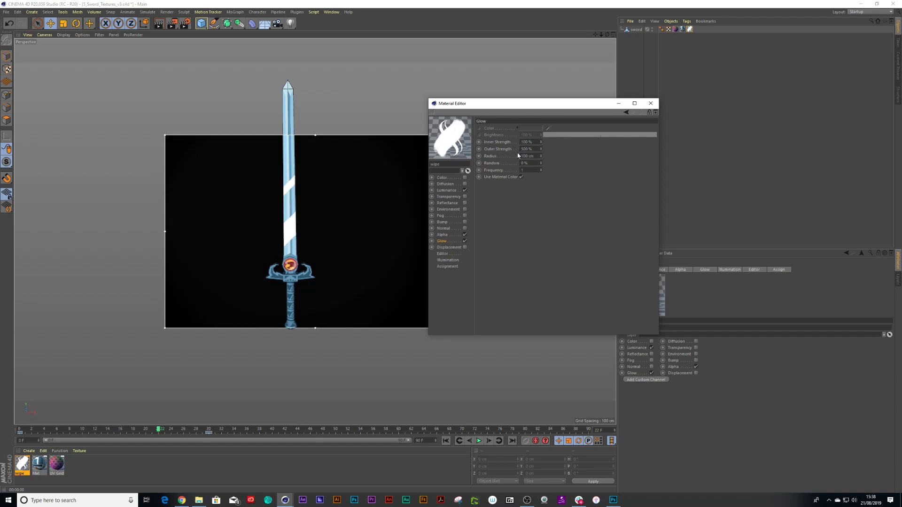
pyautogui.moveTo(533, 155); pyautogui.dragTo(517, 160)
pyautogui.write('1')
pyautogui.moveTo(537, 141); pyautogui.dragTo(519, 141)
pyautogui.write('300')
pyautogui.moveTo(537, 149); pyautogui.dragTo(514, 148)
pyautogui.moveTo(535, 142); pyautogui.dragTo(522, 149)
pyautogui.write('1000')
pyautogui.press('Return')
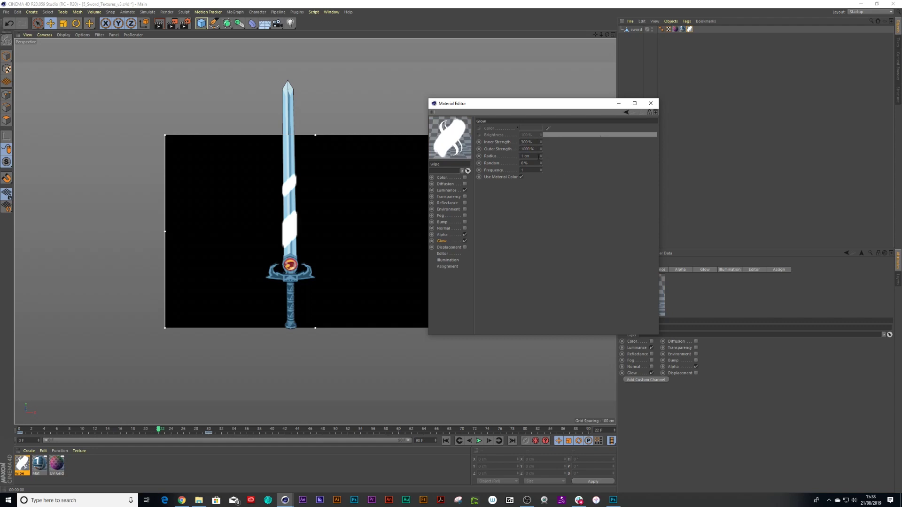
# Set the glow Radius to 10 cm and Outer Strength to 50%.
pyautogui.moveTo(533, 142); pyautogui.dragTo(507, 143)
pyautogui.write('1000')
pyautogui.press('Return')
pyautogui.moveTo(531, 156); pyautogui.dragTo(516, 158)
pyautogui.write('10')
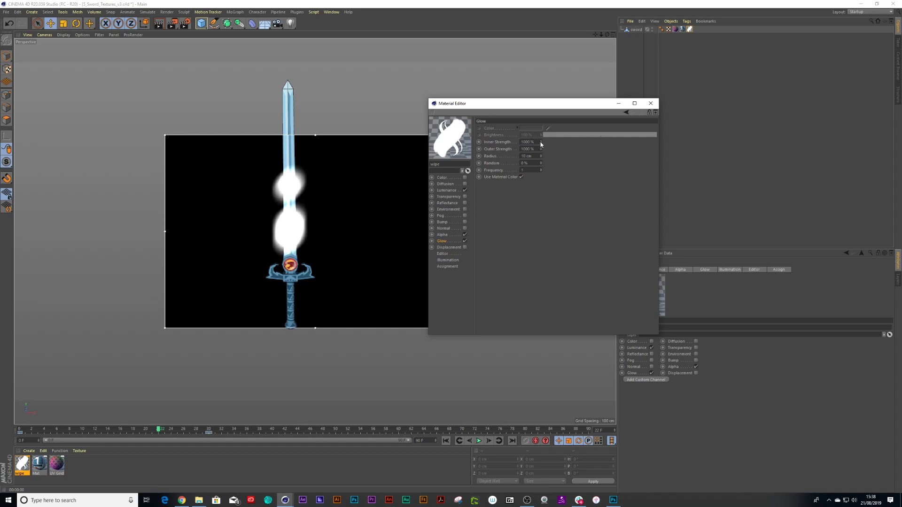
pyautogui.moveTo(542, 149); pyautogui.dragTo(542, 163)
pyautogui.moveTo(541, 199); pyautogui.dragTo(540, 244)
pyautogui.click(536, 149)
pyautogui.write('50')
pyautogui.click(528, 142)
pyautogui.write('50')
pyautogui.press('Return')
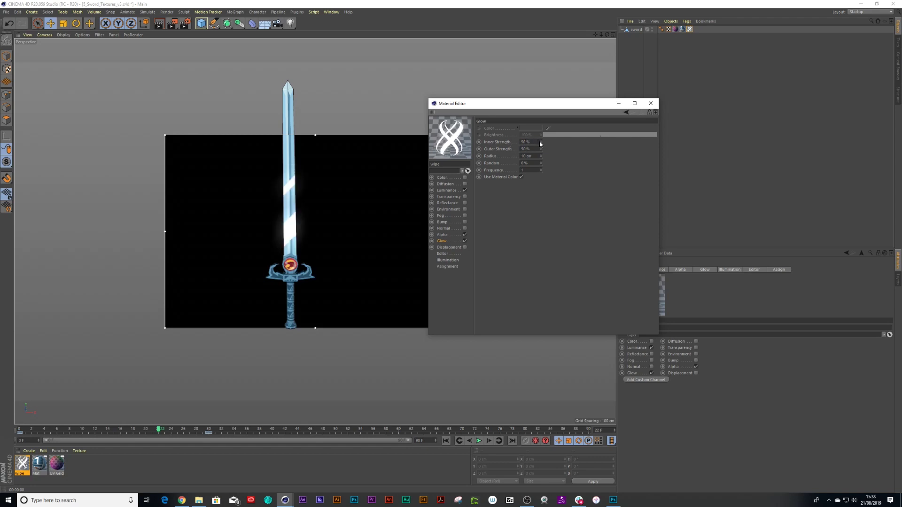
# Raise glow Inner Strength to 149% and turn off Use Material Color.
pyautogui.moveTo(540, 142); pyautogui.dragTo(540, 129)
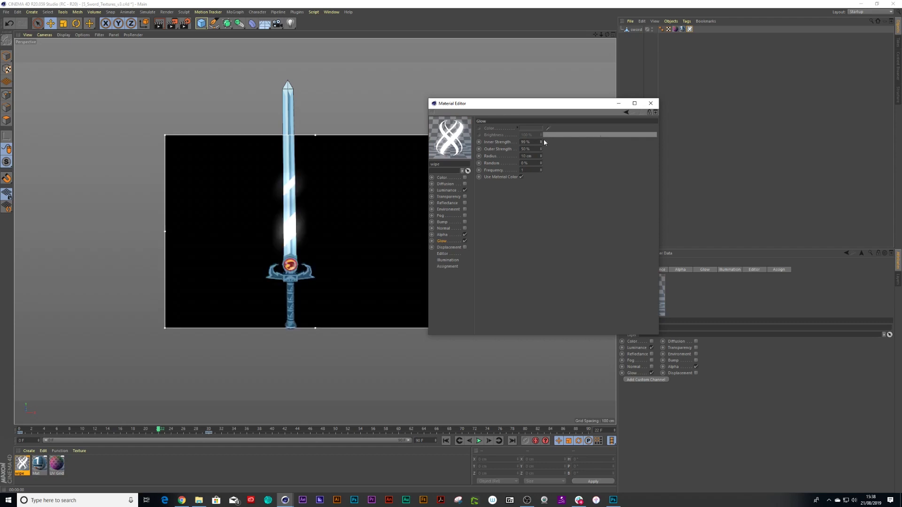
pyautogui.moveTo(541, 142); pyautogui.dragTo(541, 125)
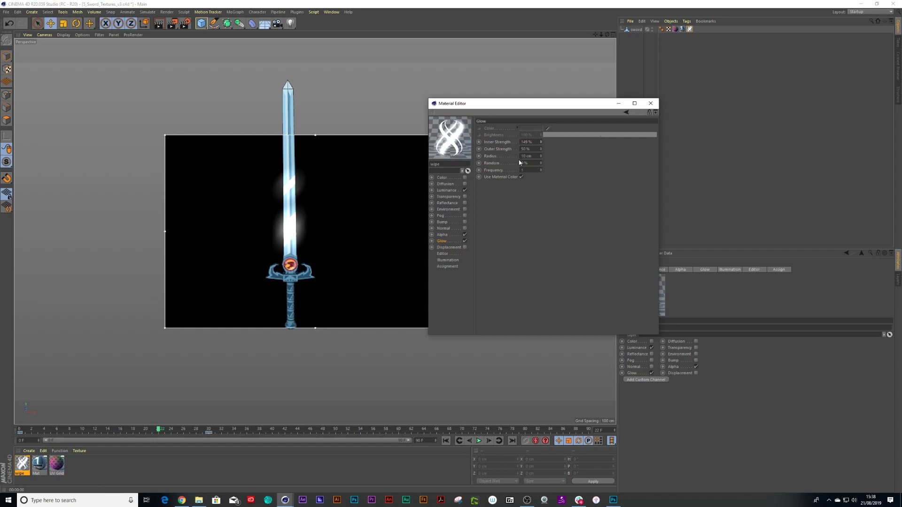
pyautogui.click(521, 177)
# Change the glow colour to a pale cyan (B3FFFF) in the spectrum picker.
pyautogui.click(532, 128)
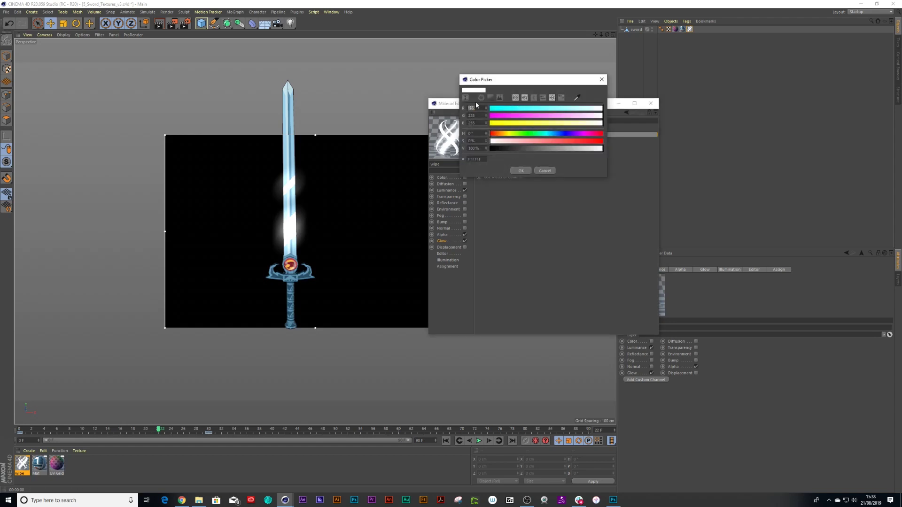
pyautogui.click(490, 98)
pyautogui.click(541, 141)
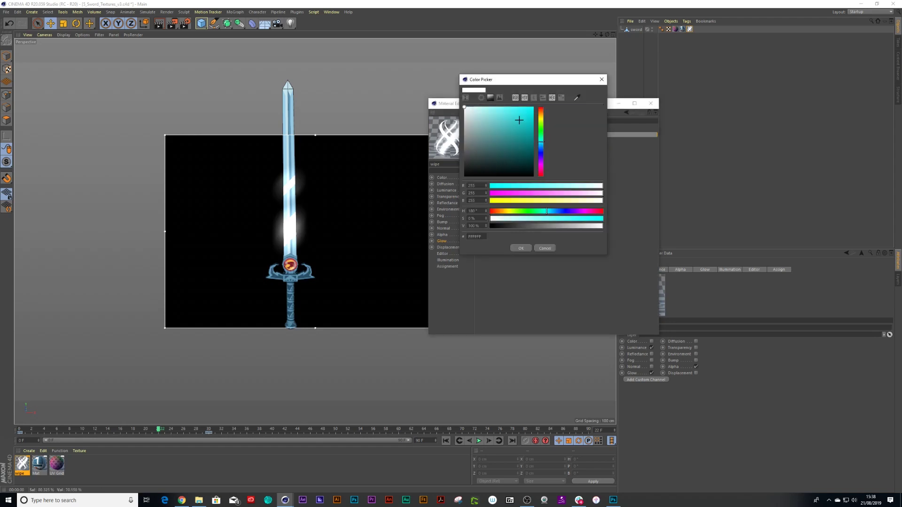
pyautogui.moveTo(475, 107); pyautogui.dragTo(485, 107)
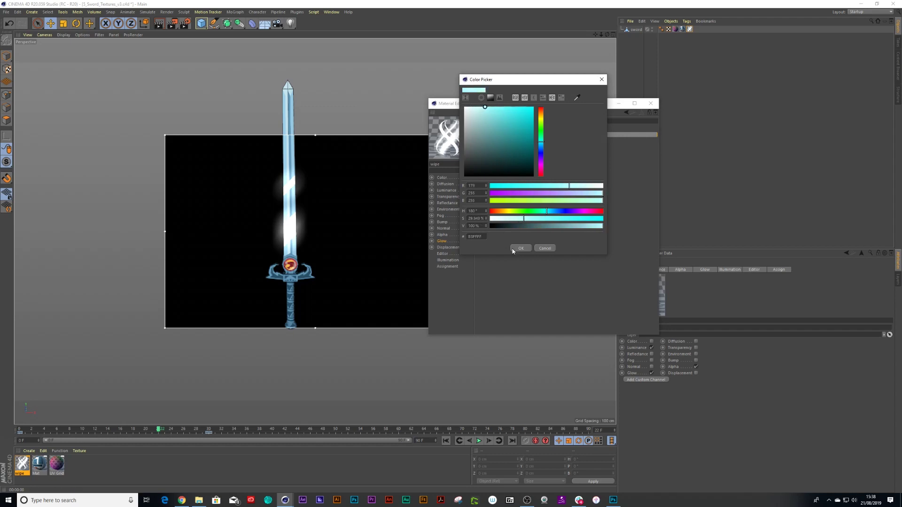
pyautogui.click(517, 249)
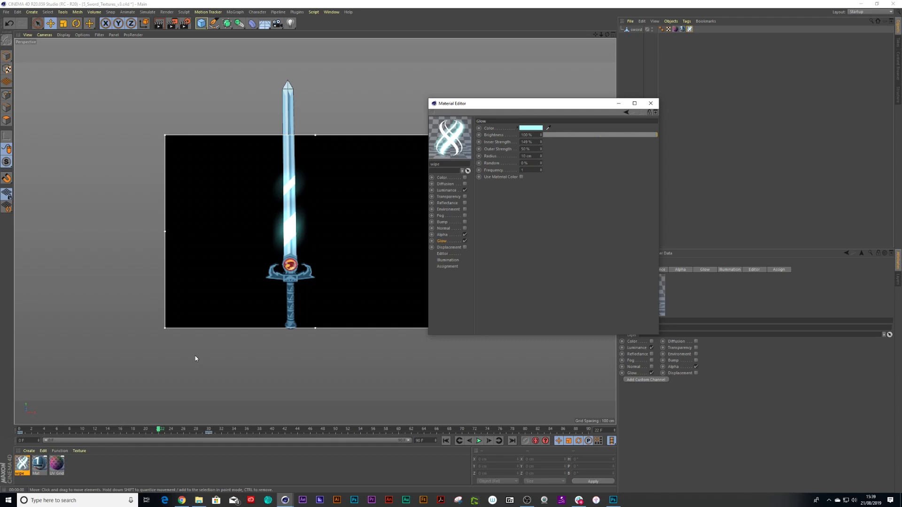
# Open the Alpha channel's gradient shader, try 30% Turbulence, then undo it.
pyautogui.click(444, 235)
pyautogui.click(522, 185)
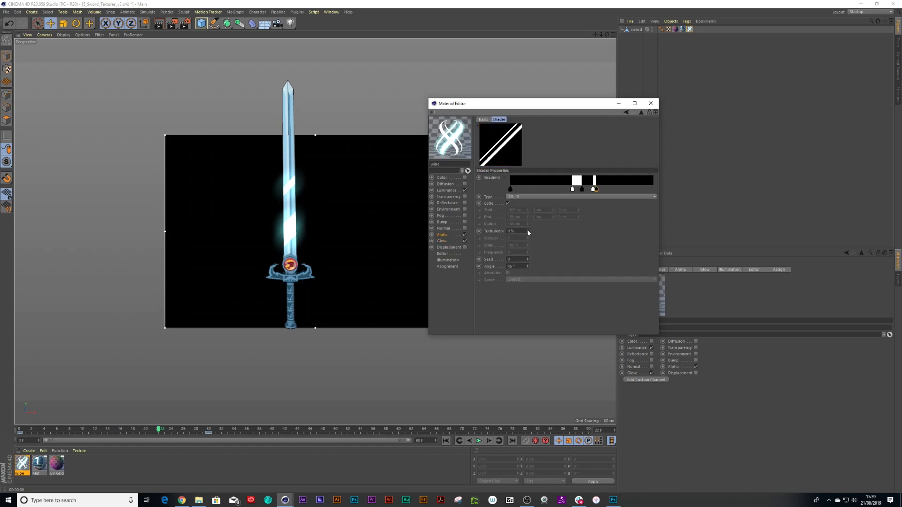
pyautogui.moveTo(528, 232); pyautogui.dragTo(528, 218)
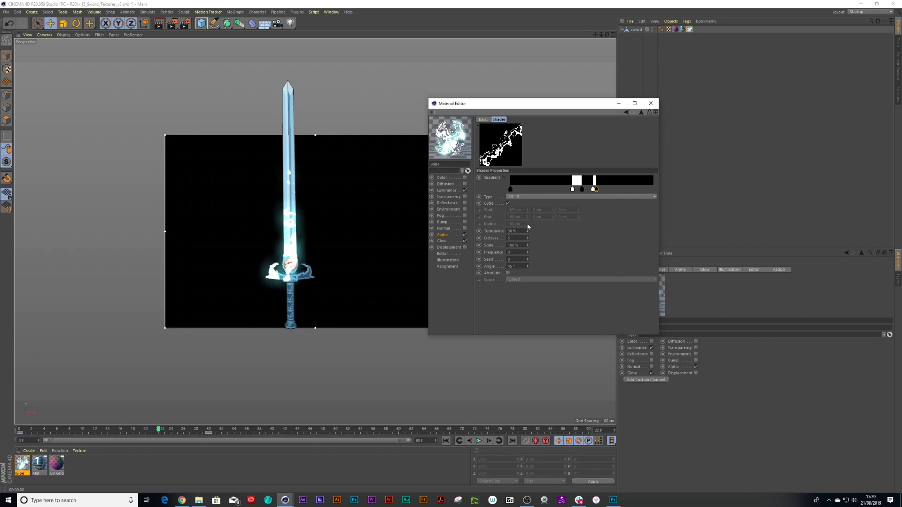
pyautogui.hotkey('ctrl', 'z')
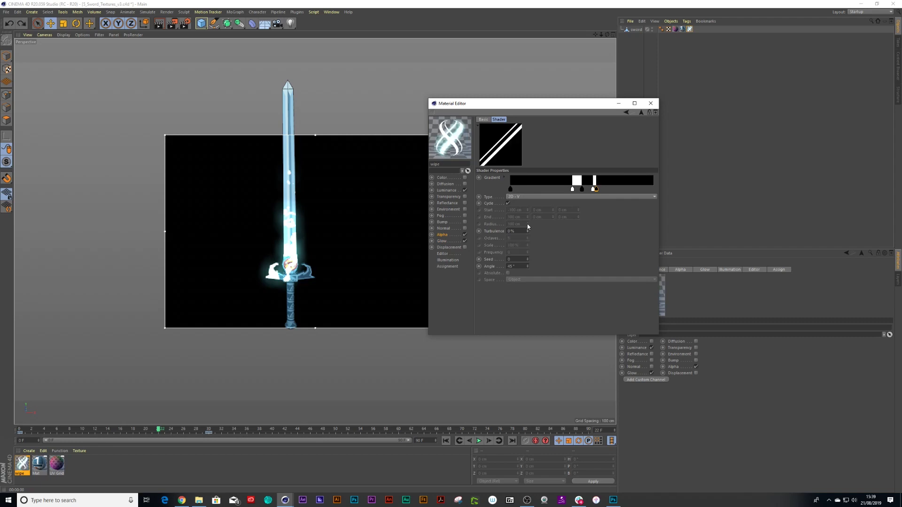
# Scrub the timeline to watch the glowing stripes move along the blade.
pyautogui.click(152, 430)
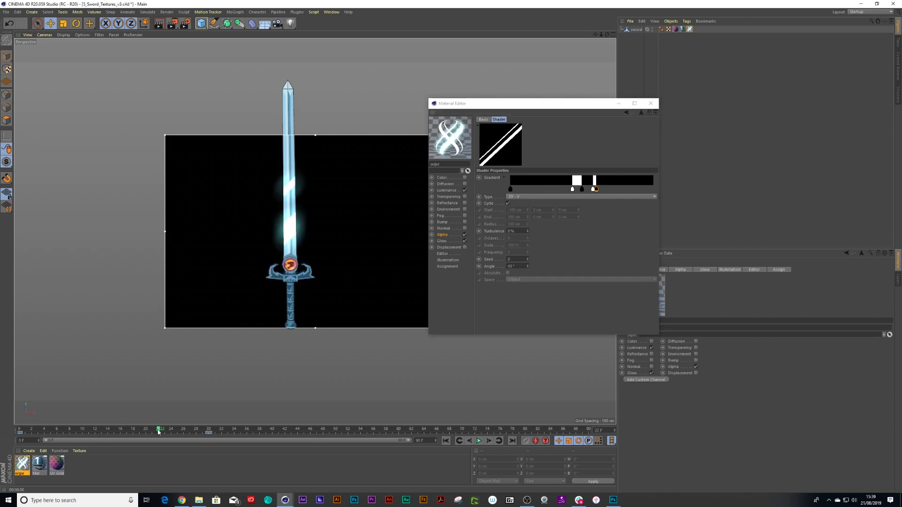
pyautogui.moveTo(152, 430); pyautogui.dragTo(165, 430)
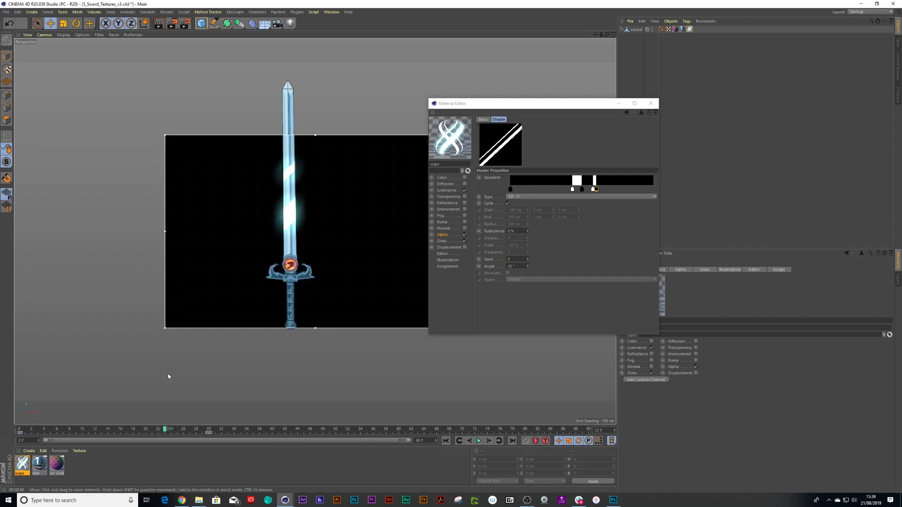
pyautogui.moveTo(164, 431)
pyautogui.mouseDown()
pyautogui.moveTo(105, 433)
pyautogui.moveTo(161, 429)
pyautogui.mouseUp()
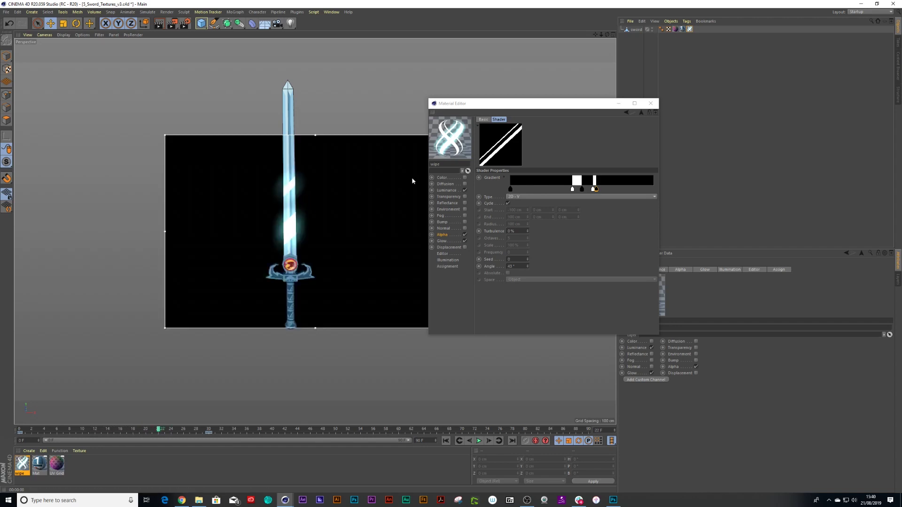
# Close the Material Editor and turn off the interactive render region.
pyautogui.click(650, 103)
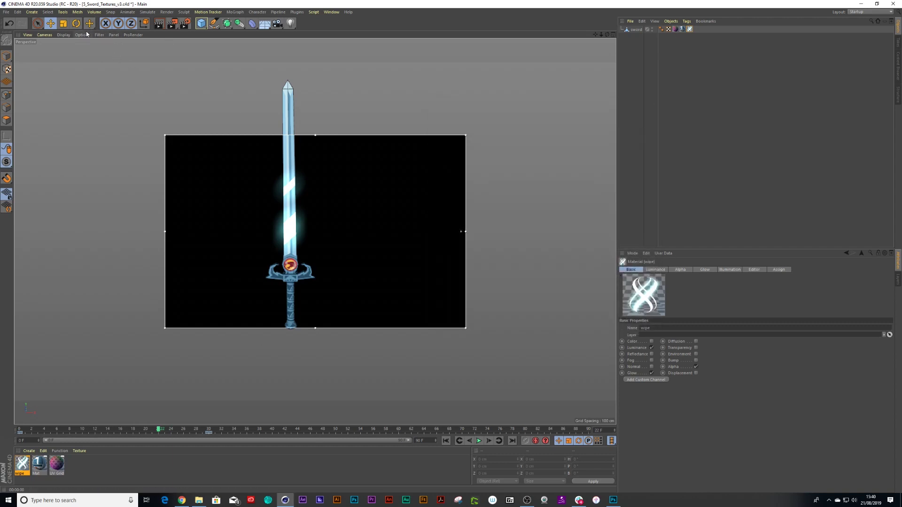
pyautogui.moveTo(185, 26); pyautogui.dragTo(206, 160)
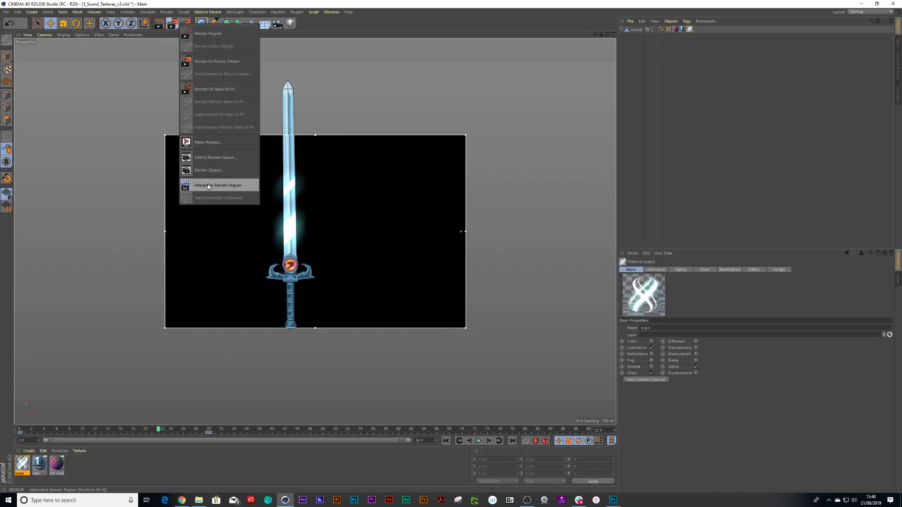
pyautogui.click(208, 186)
# Live-select the blade polygons on the sword.
pyautogui.press('space')
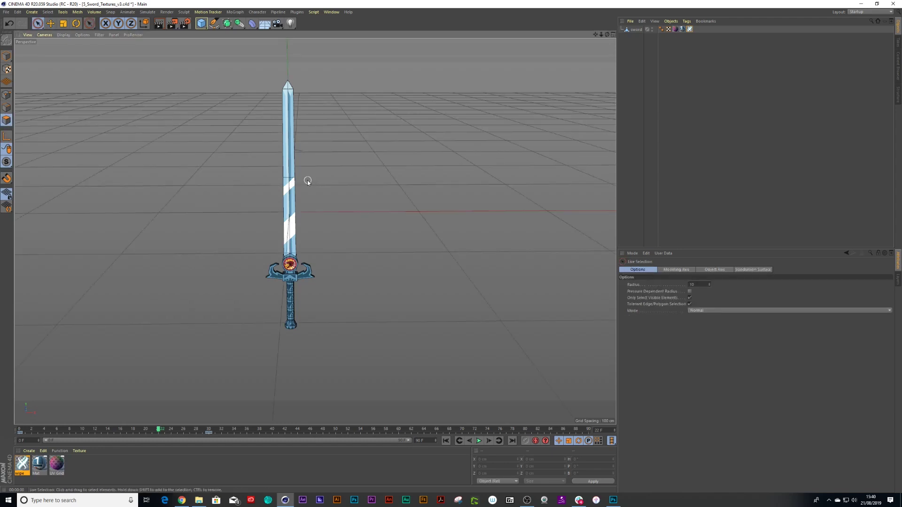
pyautogui.click(289, 190)
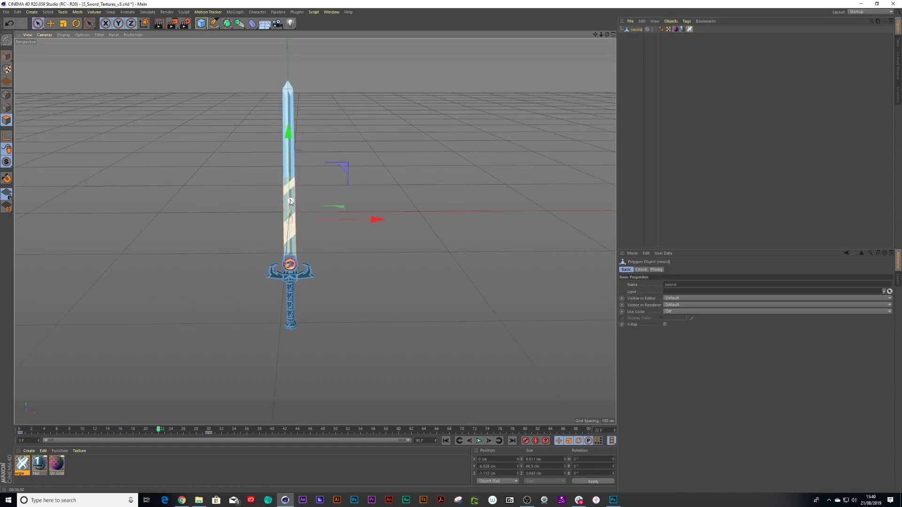
pyautogui.scroll(1, 307, 208)
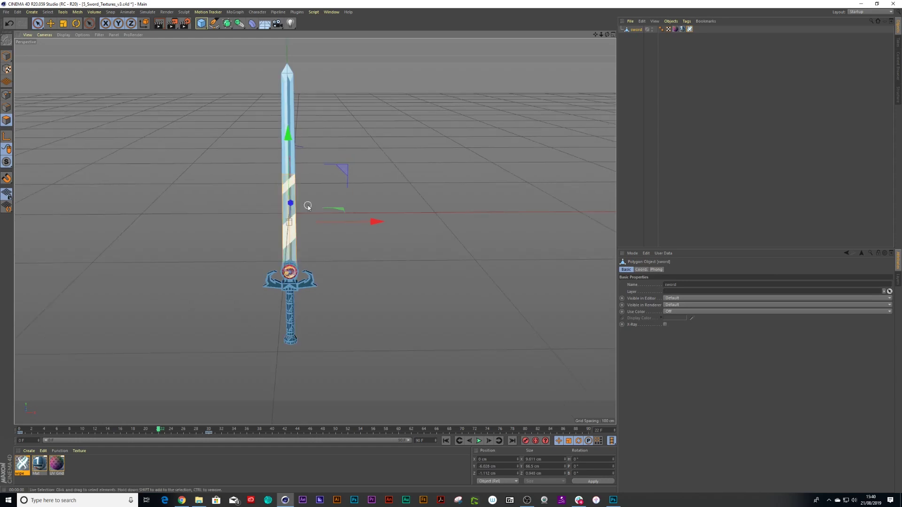
pyautogui.click(307, 208)
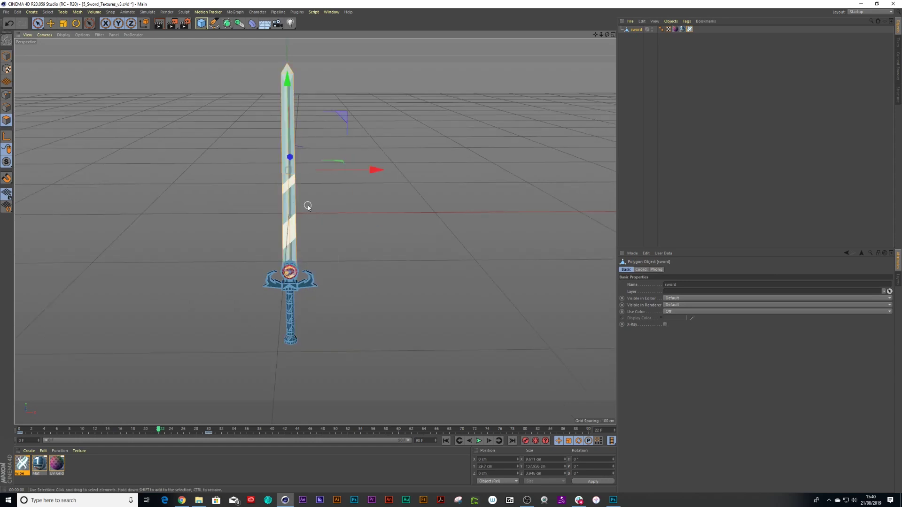
pyautogui.moveTo(308, 201)
pyautogui.keyDown('alt'); pyautogui.mouseDown()
pyautogui.moveTo(486, 198)
pyautogui.moveTo(334, 197)
pyautogui.mouseUp(); pyautogui.keyUp('alt')
# Save the blade polygons as a selection tag named 'blade', then select the wipe texture tag.
pyautogui.click(47, 12)
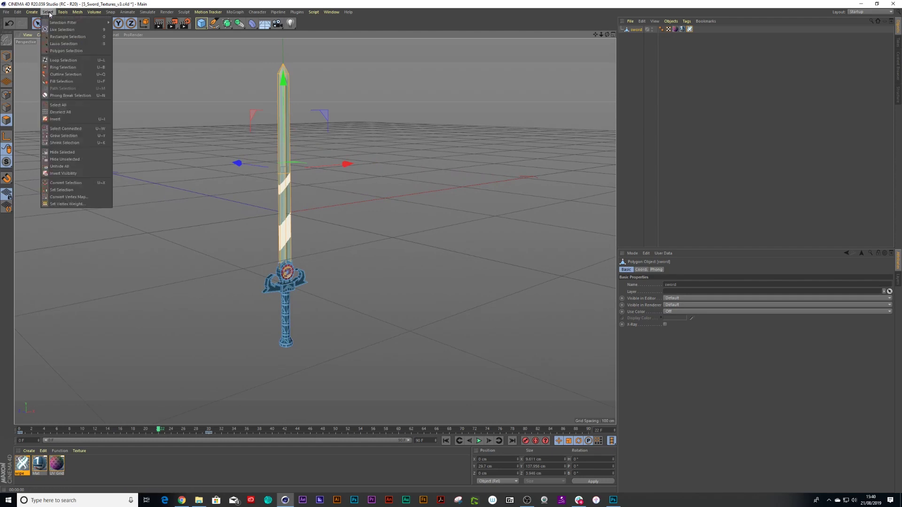
pyautogui.click(60, 190)
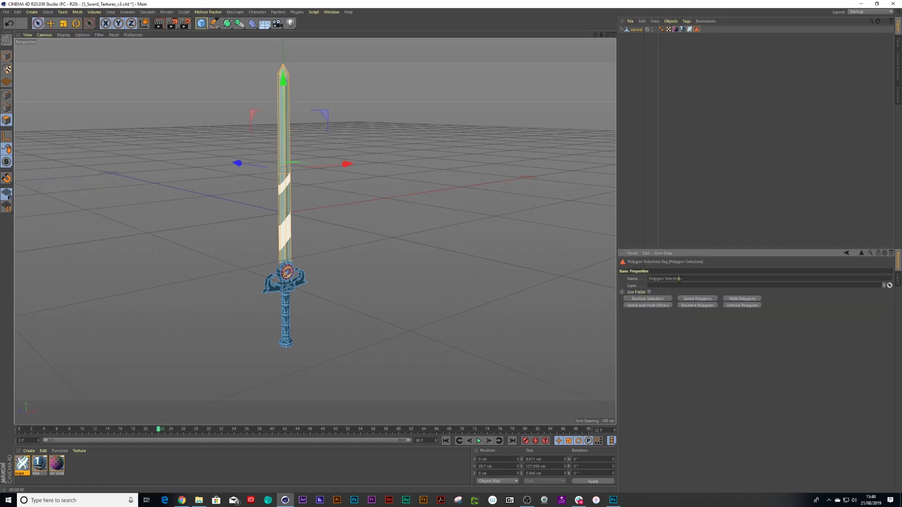
pyautogui.moveTo(691, 280); pyautogui.dragTo(632, 283)
pyautogui.write('blade')
pyautogui.click(700, 41)
pyautogui.click(690, 30)
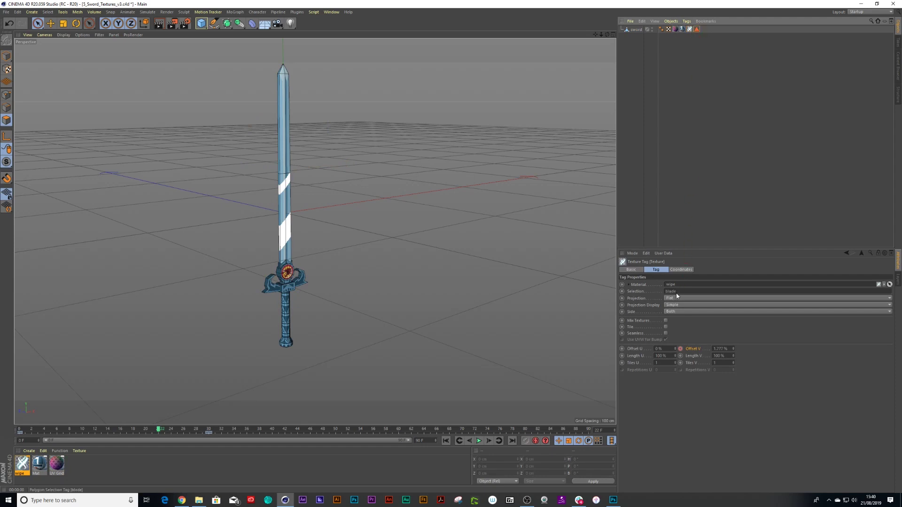
pyautogui.moveTo(158, 430)
pyautogui.mouseDown()
pyautogui.moveTo(47, 435)
pyautogui.moveTo(210, 438)
pyautogui.moveTo(128, 436)
pyautogui.moveTo(171, 436)
pyautogui.mouseUp()
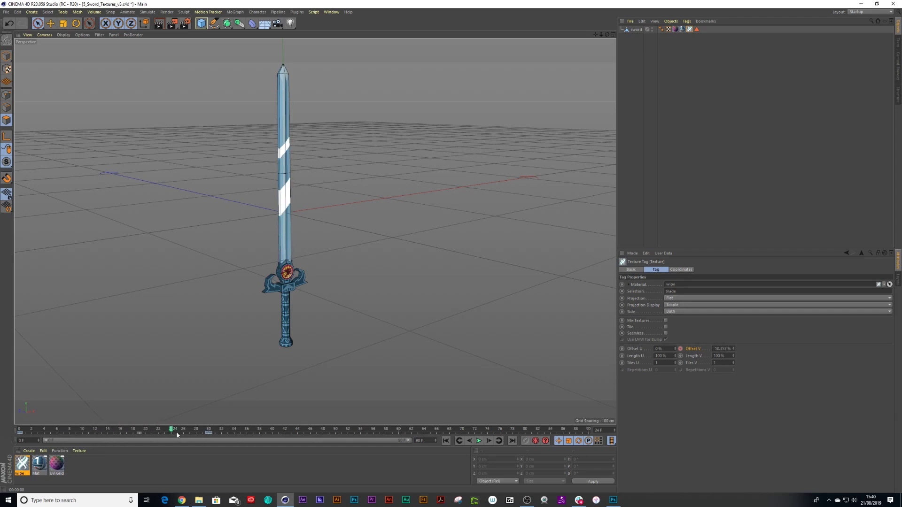
pyautogui.moveTo(300, 314)
pyautogui.keyDown('alt'); pyautogui.mouseDown()
pyautogui.moveTo(312, 308)
pyautogui.moveTo(317, 234)
pyautogui.moveTo(287, 306)
pyautogui.mouseUp(); pyautogui.keyUp('alt')
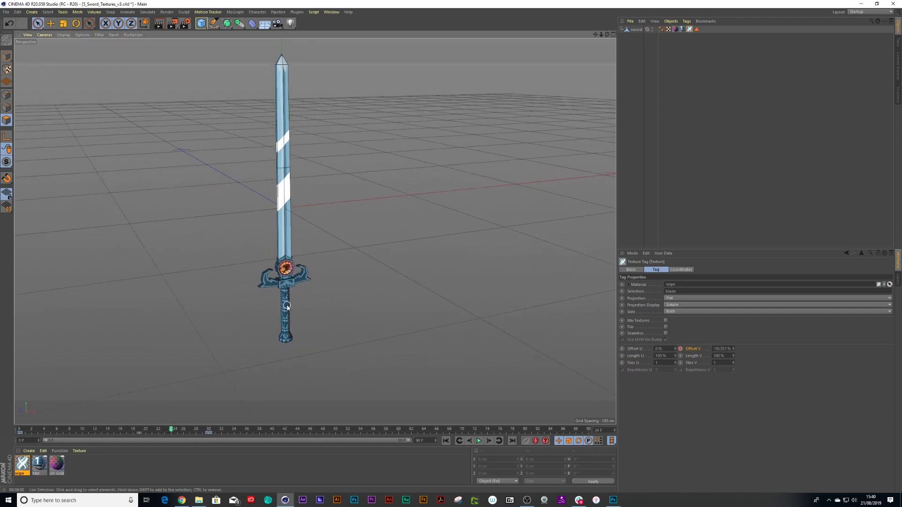
pyautogui.keyDown('alt'); pyautogui.moveTo(304, 281); pyautogui.dragTo(327, 308, button='middle'); pyautogui.keyUp('alt')
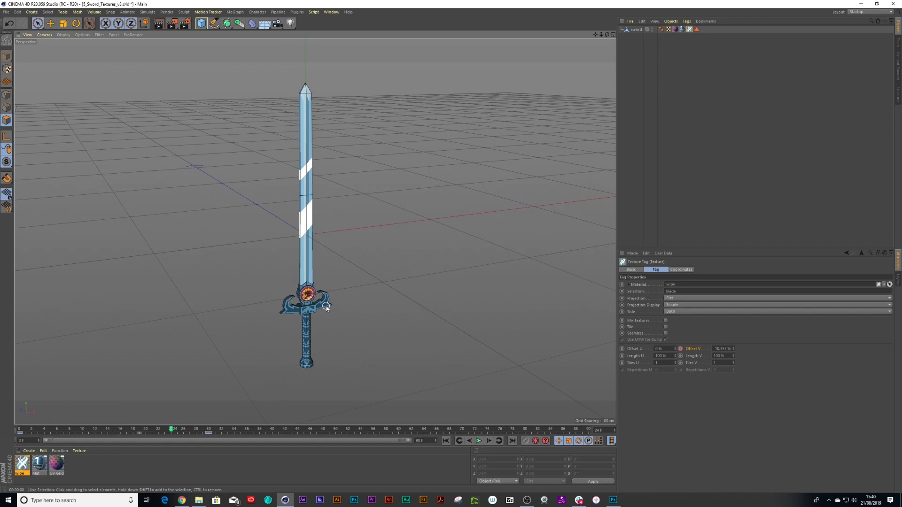